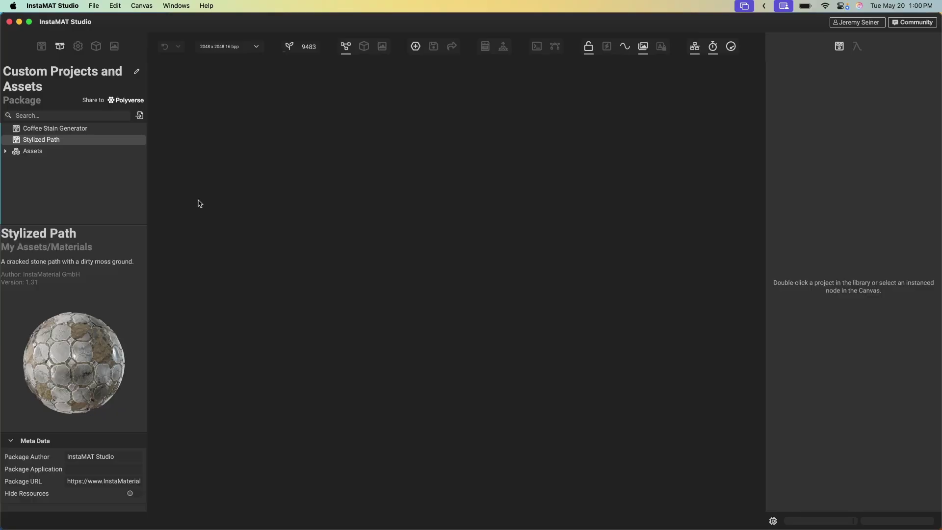
Open the Coffee Stain Generator graph, cut Size from 0.50 to 0.43, and frame the graph.
click(42, 129)
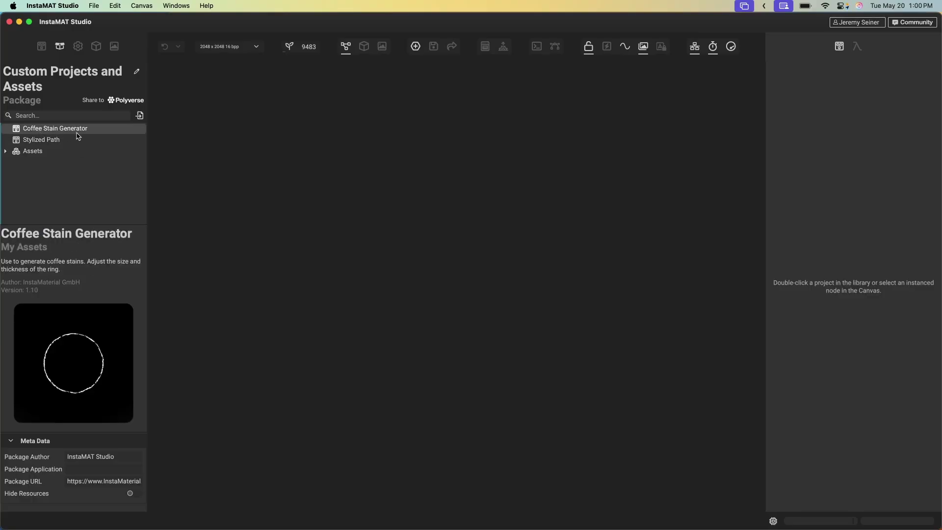
double_click(18, 129)
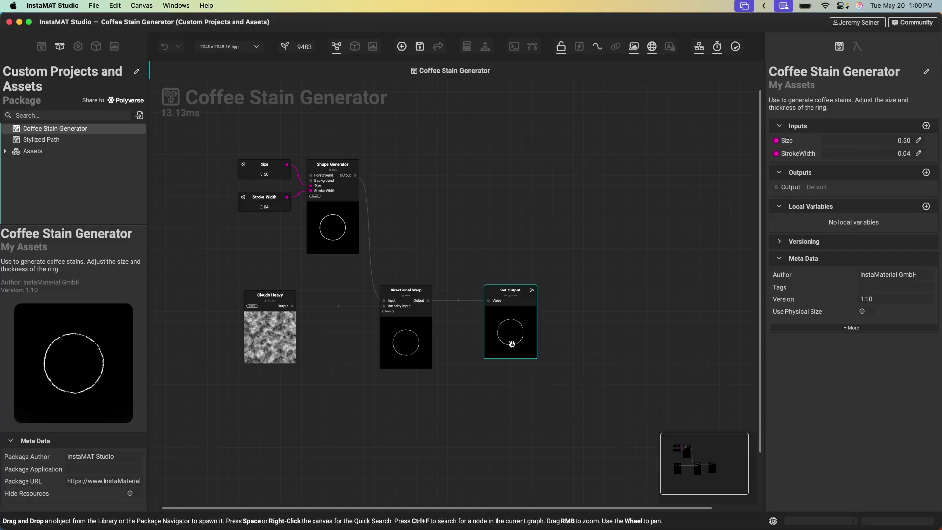
scroll(512, 344, up, 5)
mouse_move(847, 141)
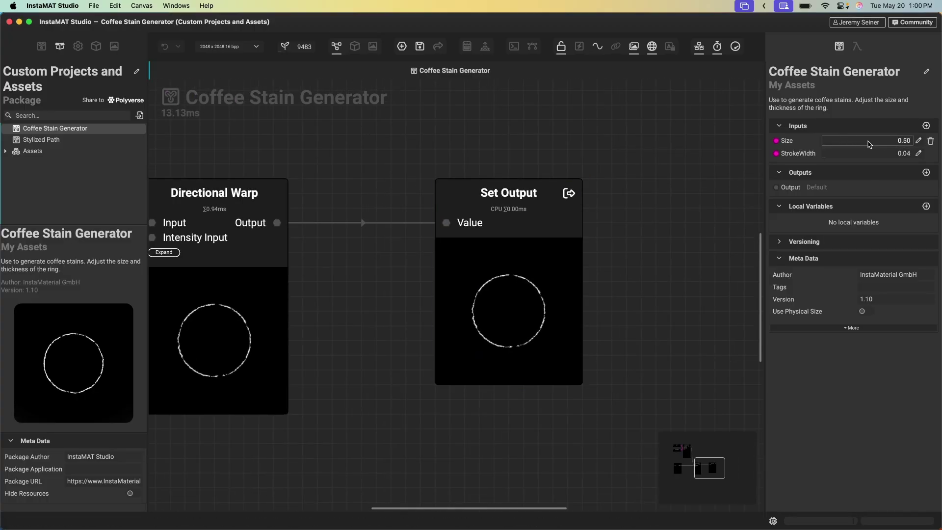
drag(869, 143, 828, 155)
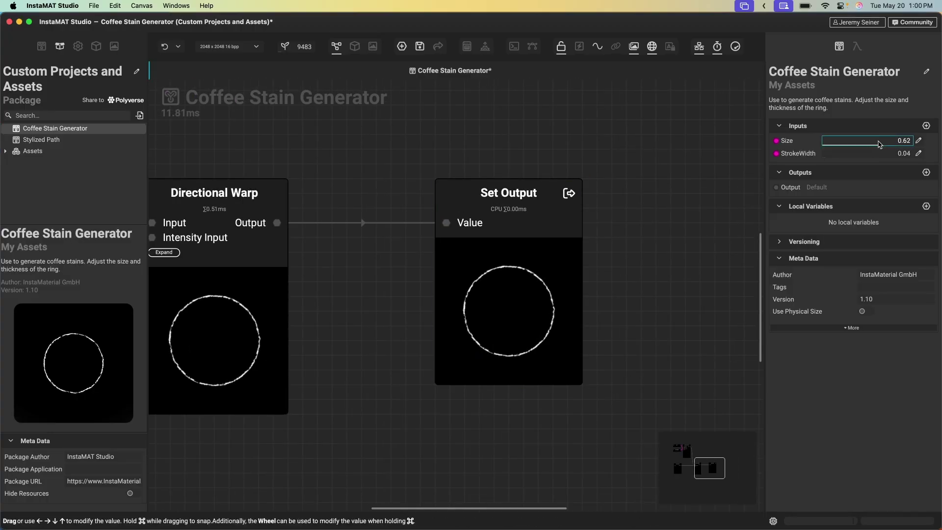
click(828, 156)
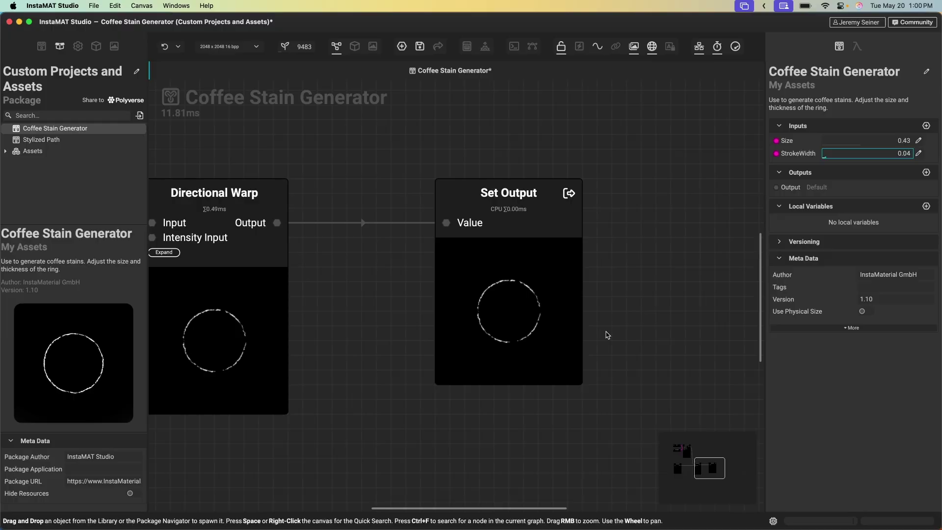
key(f)
click(45, 141)
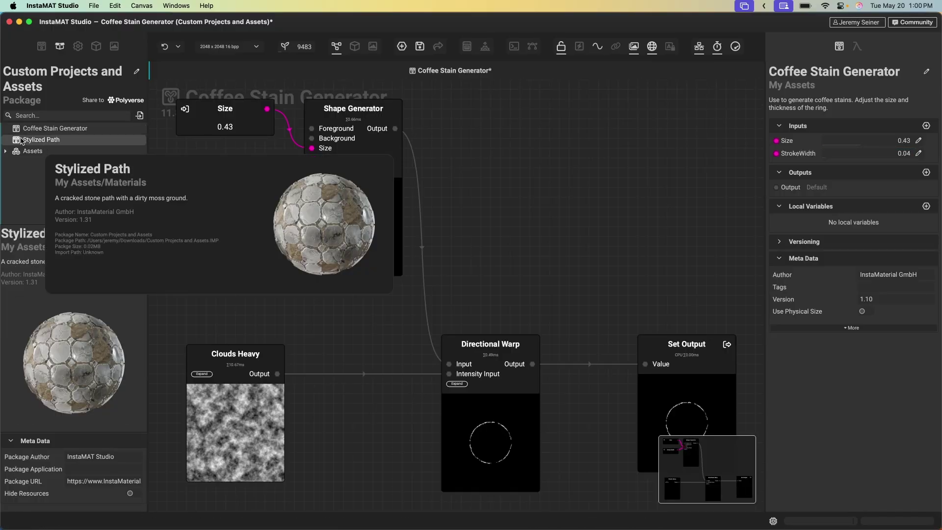
Open Stylized Path in its own tab and preview Coffee Stain 2–5.png under Assets.
double_click(22, 141)
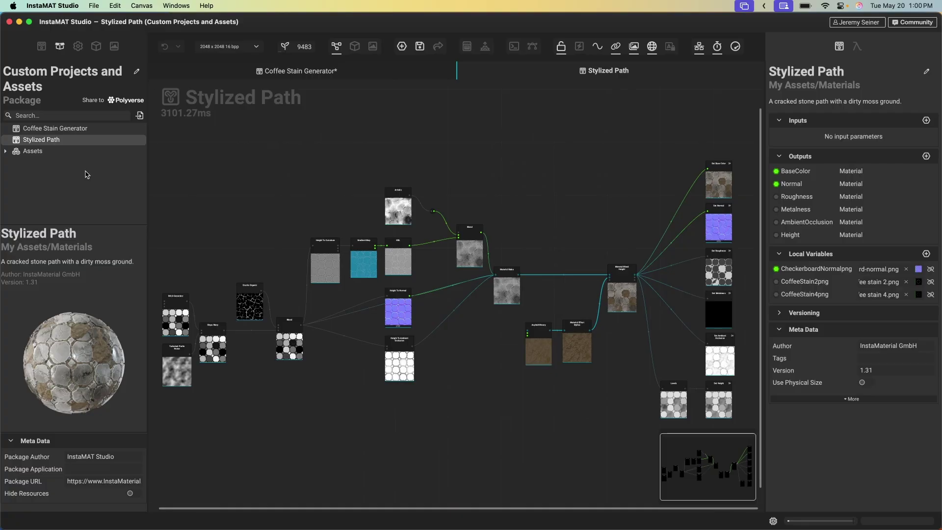
click(6, 152)
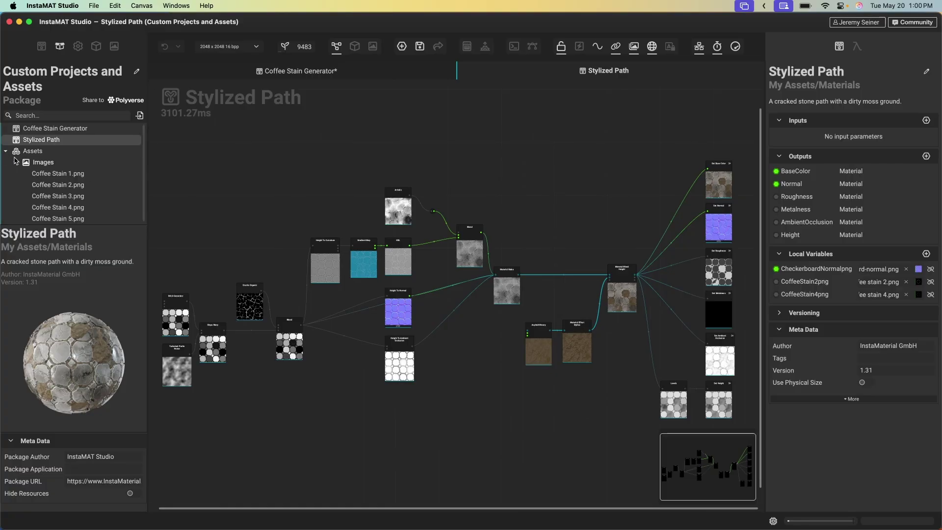
click(58, 178)
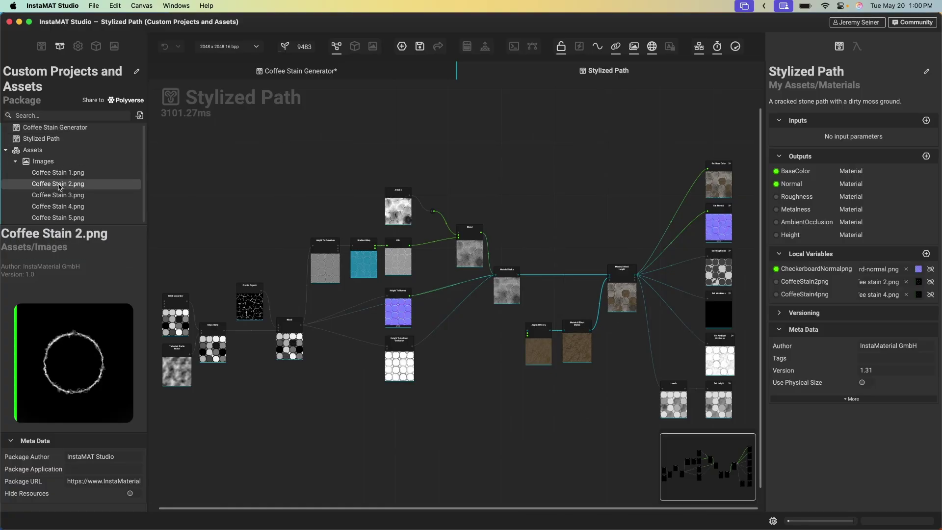
key(Down)
key(Down)
key(Down)
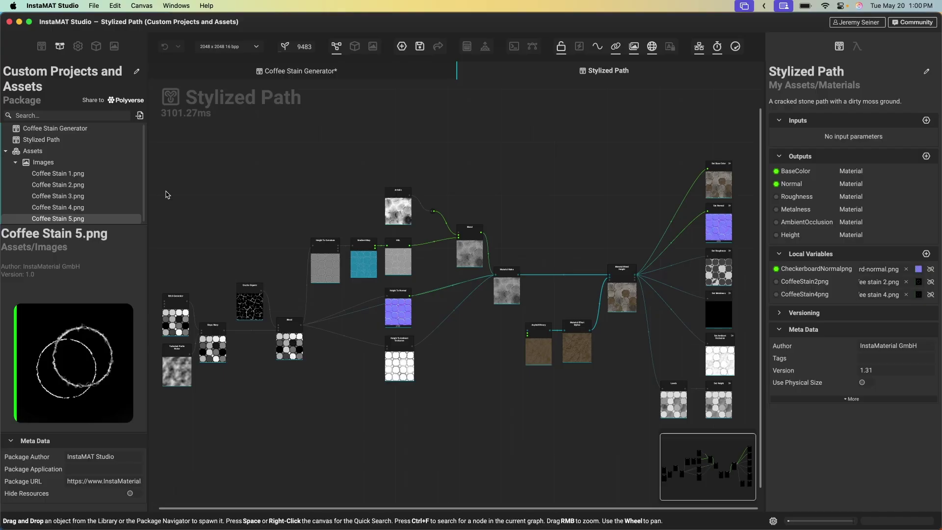
Browse the node library's Grunge and Mesh categories, briefly toggling back to the package list.
click(42, 46)
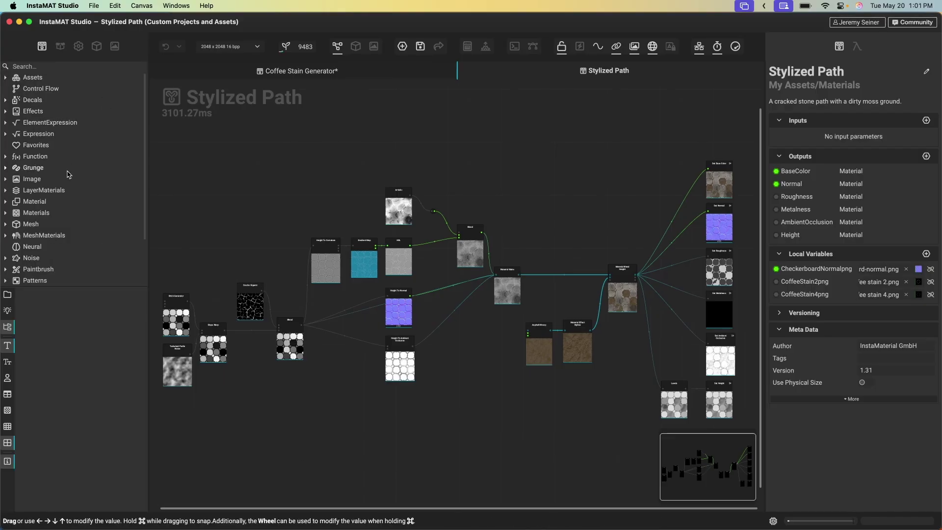
scroll(69, 175, down, 1)
click(35, 150)
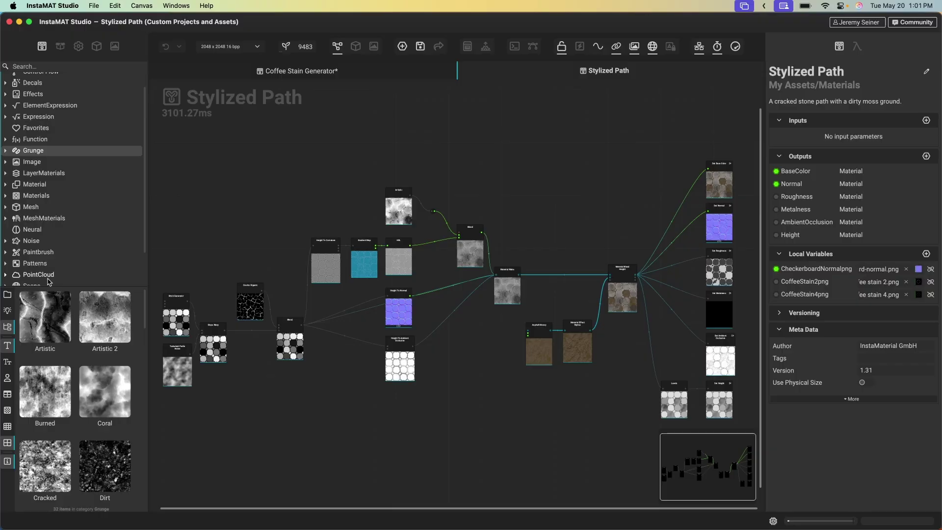
scroll(40, 221, down, 1)
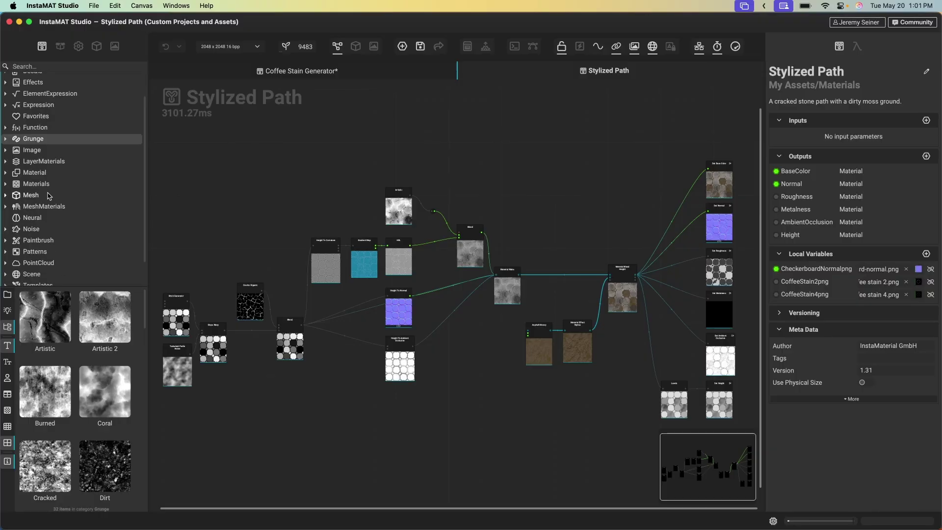
click(49, 196)
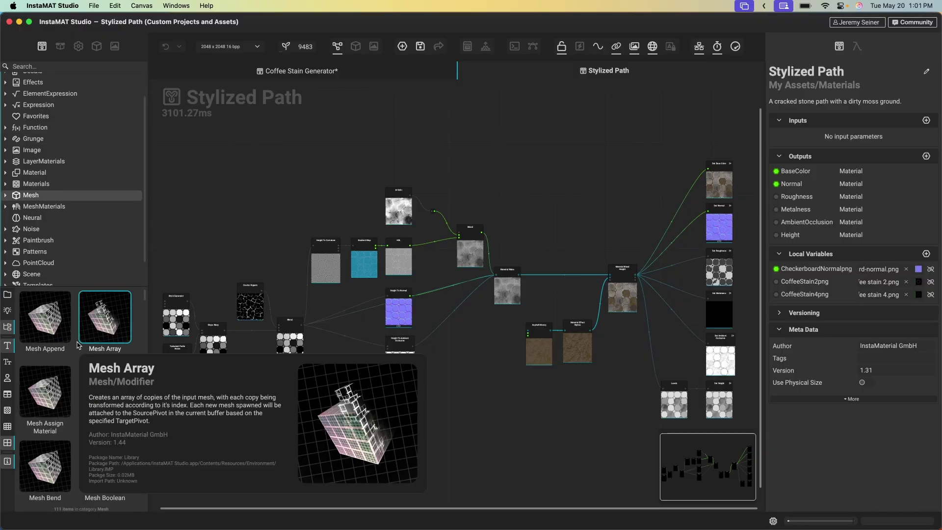
scroll(98, 147, up, 2)
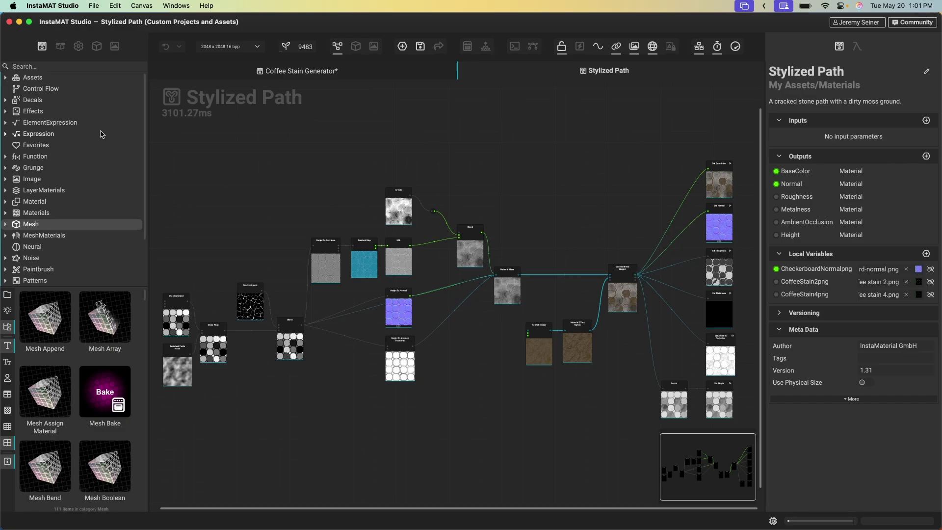
click(60, 47)
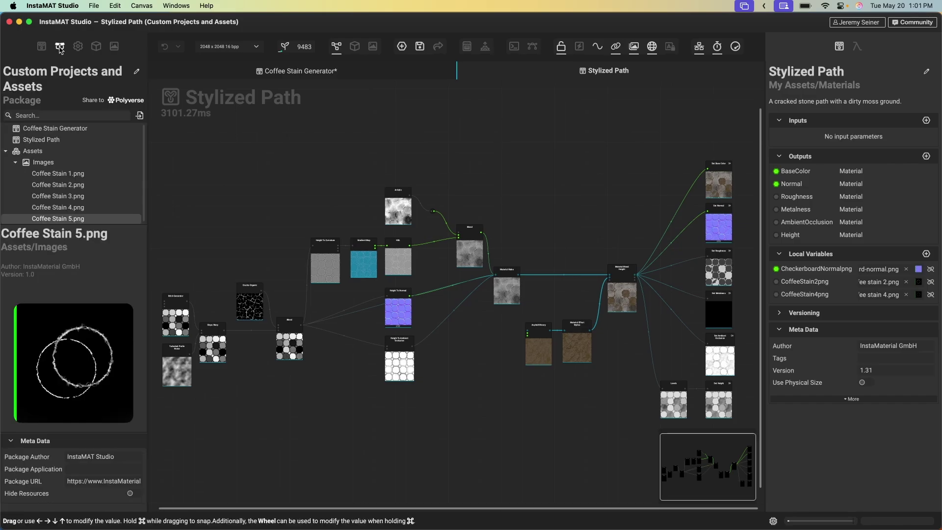
mouse_move(58, 196)
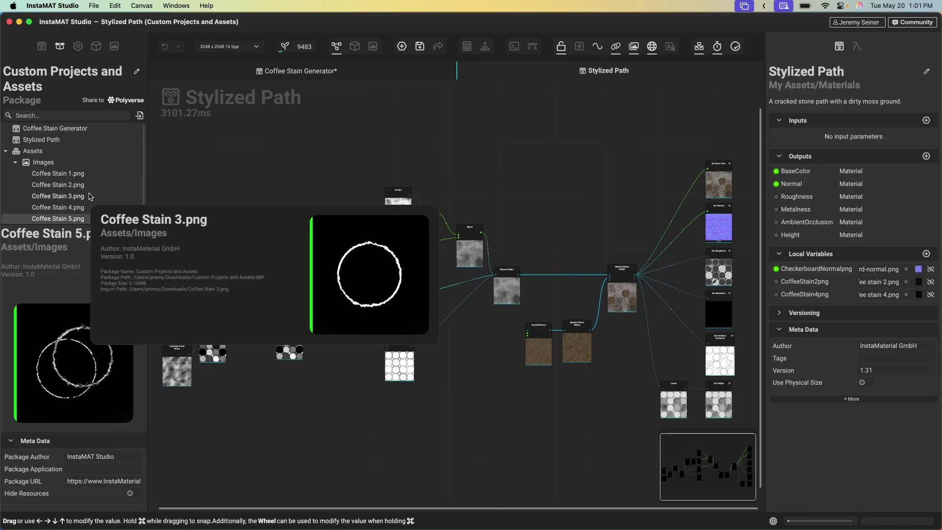
click(42, 46)
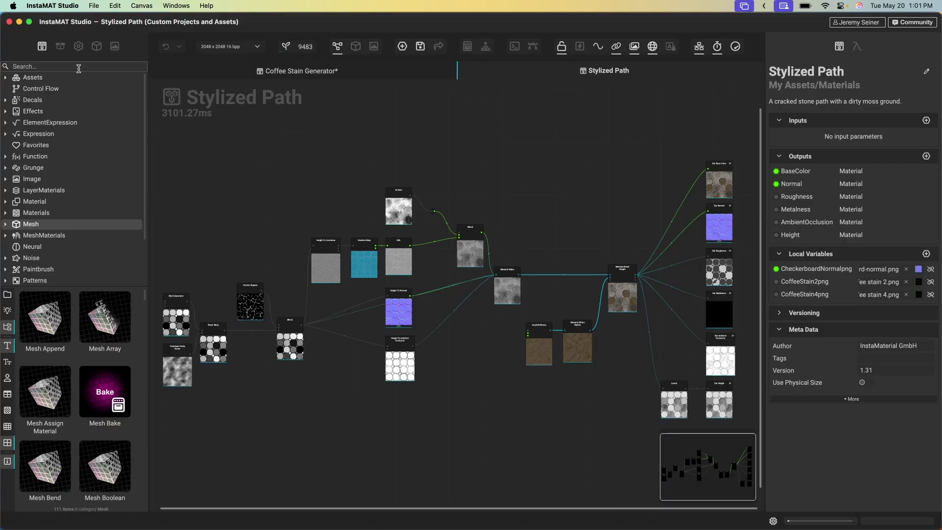
Reopen the Coffee Stain Generator and Stylized Path graph tabs from the package contents.
click(61, 47)
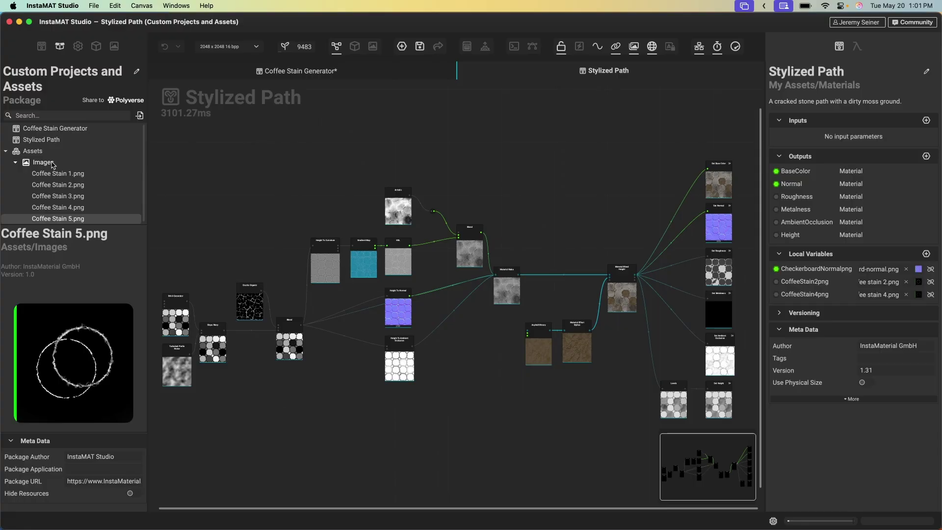
click(40, 130)
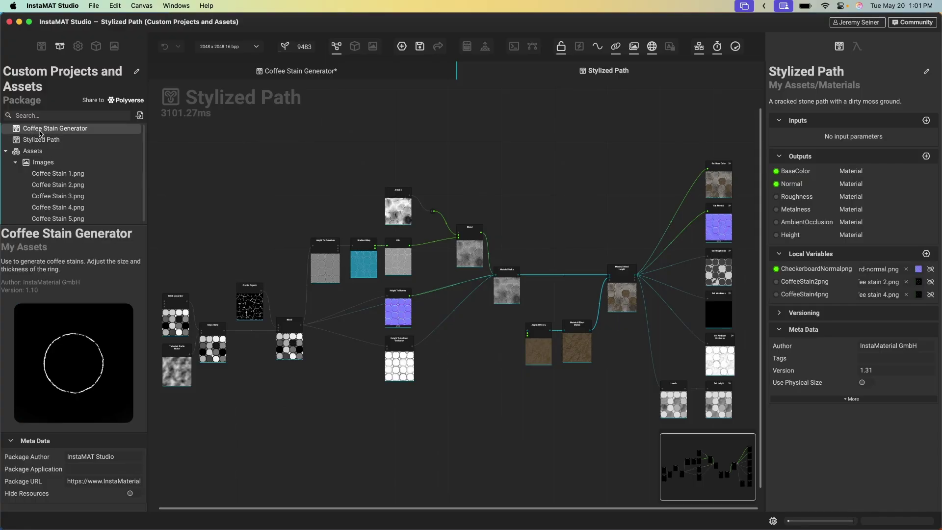
double_click(17, 129)
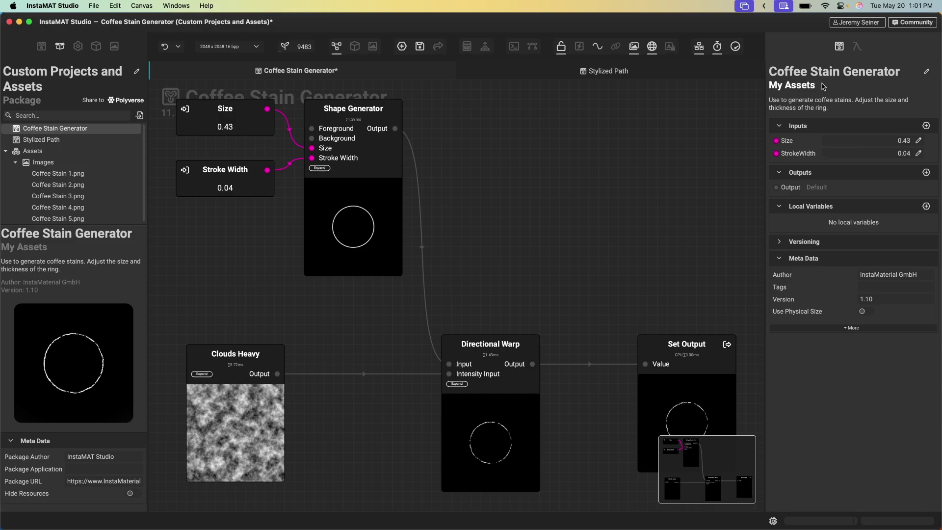
click(42, 46)
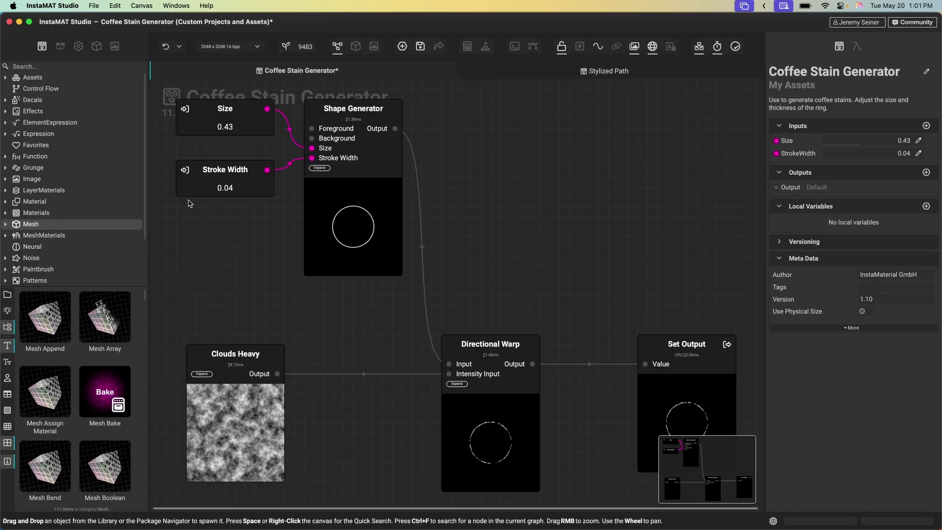
click(60, 46)
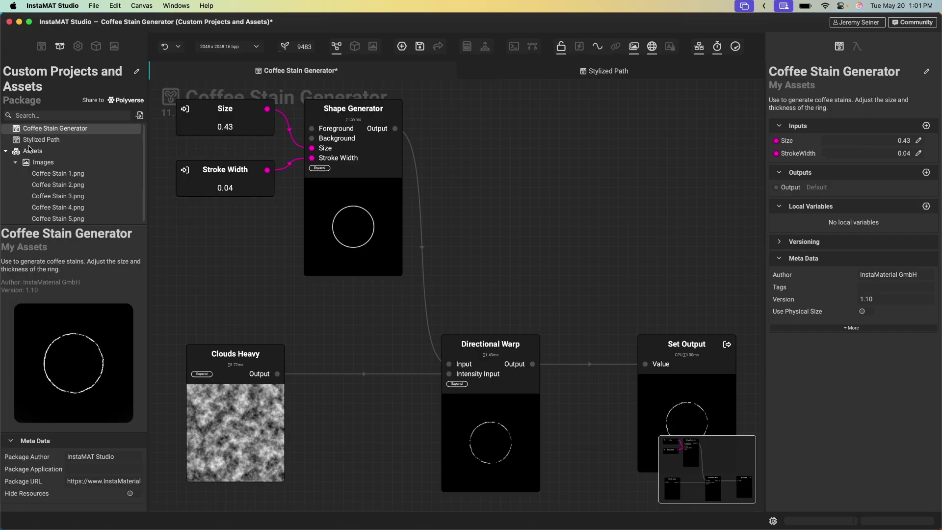
double_click(42, 139)
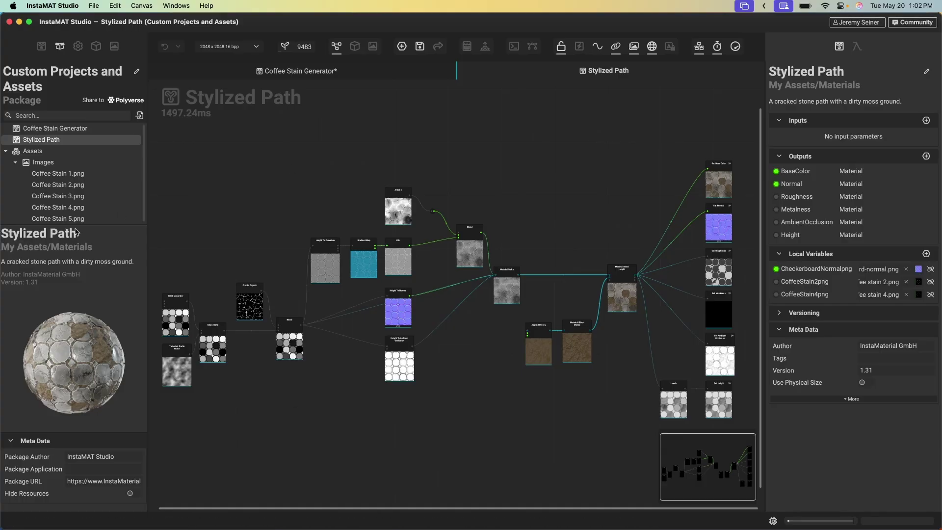
Preview Coffee Stain 3.png, glance at the library's Assets category, and return to the package.
click(58, 196)
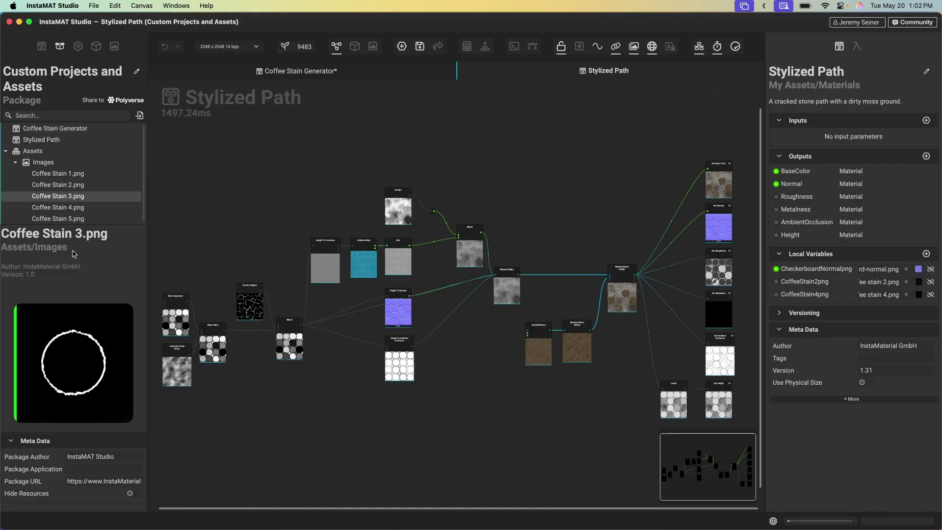
click(41, 46)
click(32, 77)
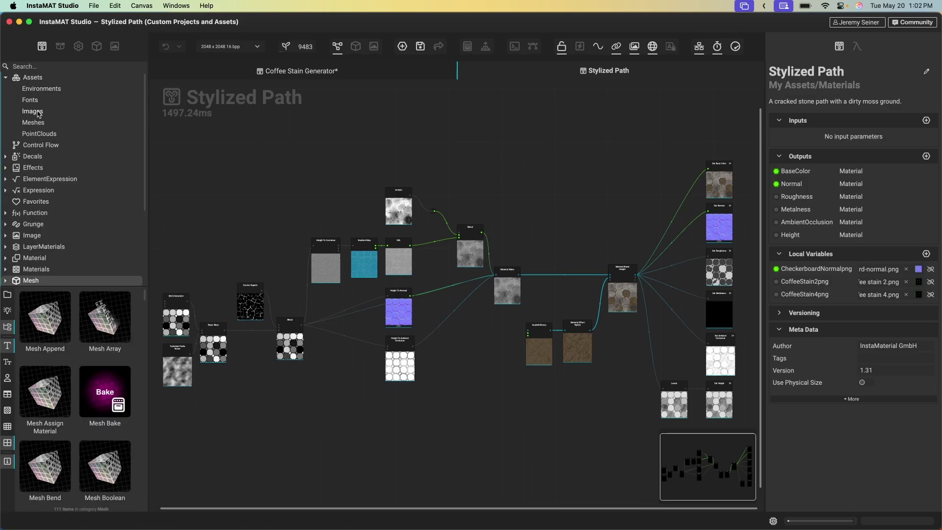
click(59, 46)
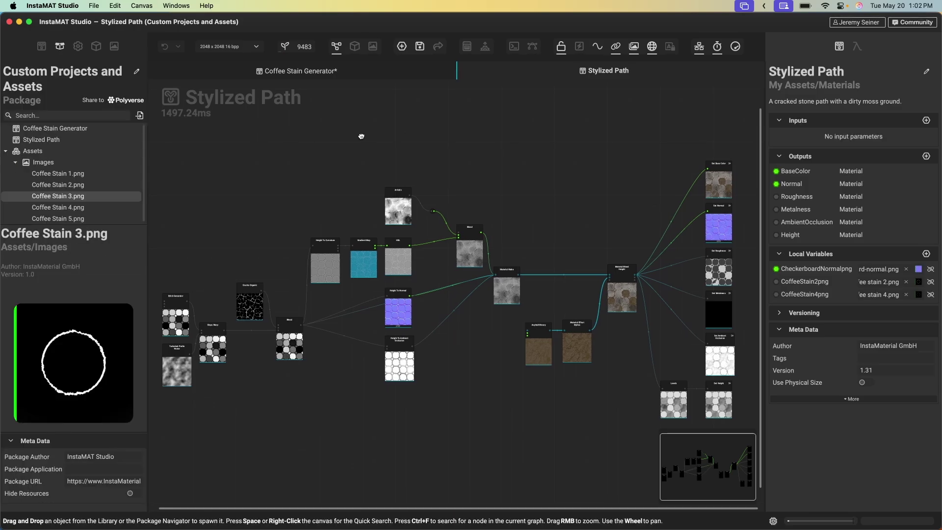
Save all open projects with File > Save All, then close the Custom Projects and Assets package.
click(94, 5)
mouse_move(122, 101)
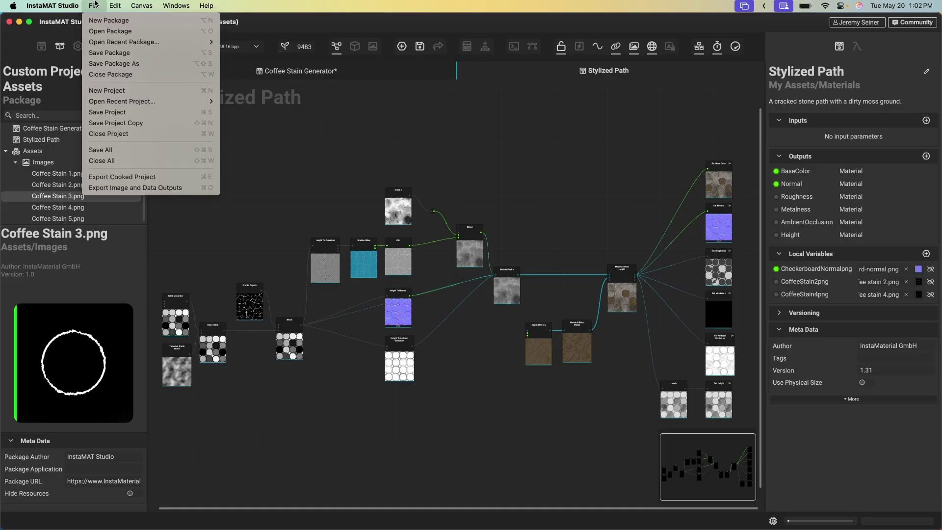
click(117, 154)
click(95, 7)
click(127, 160)
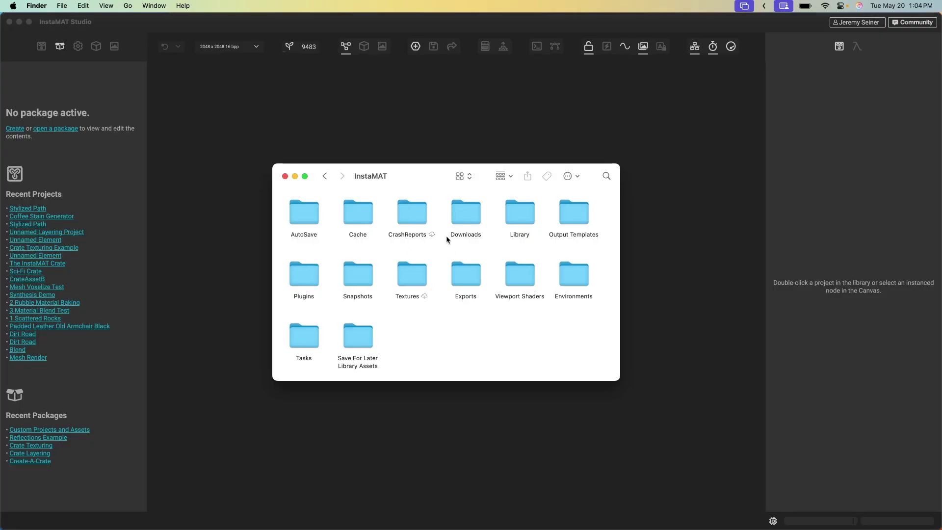
Check the InstaMAT folder's parent path in Finder and select its Library folder.
drag(364, 172, 365, 171)
right_click(367, 176)
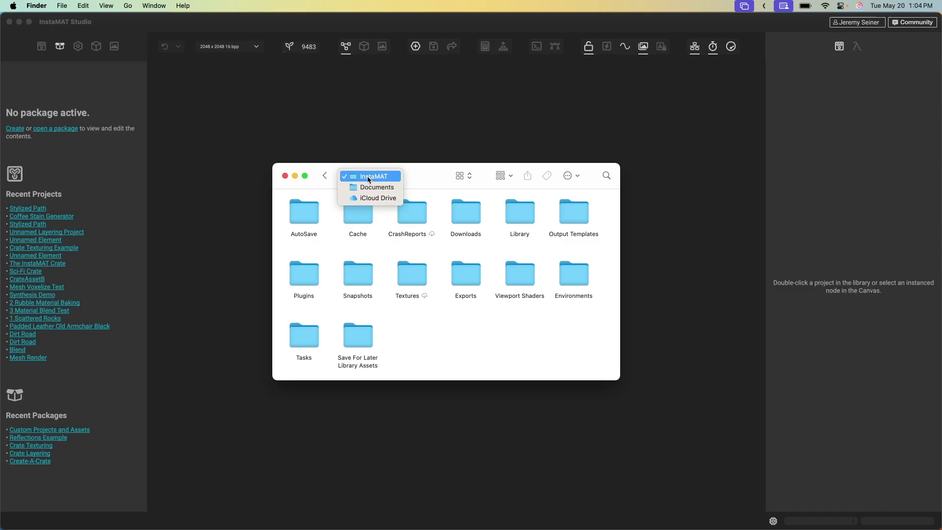
click(465, 354)
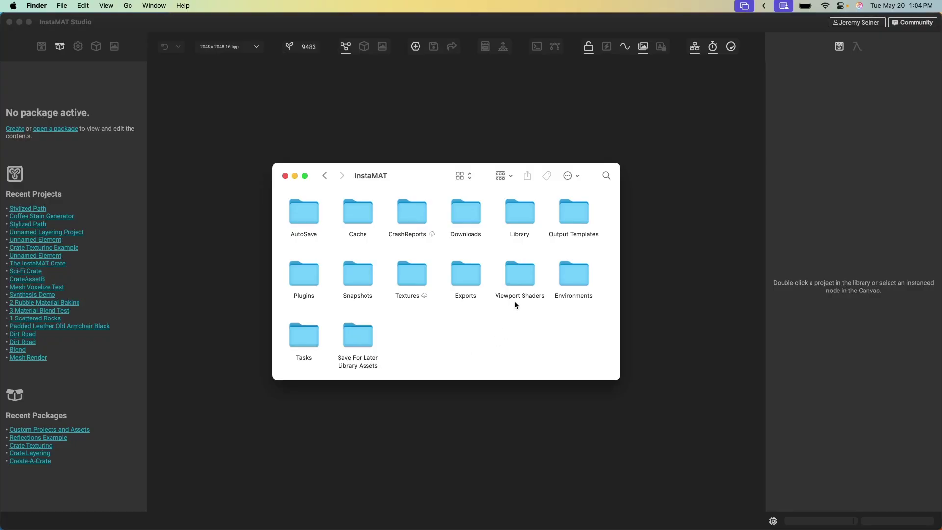
click(525, 207)
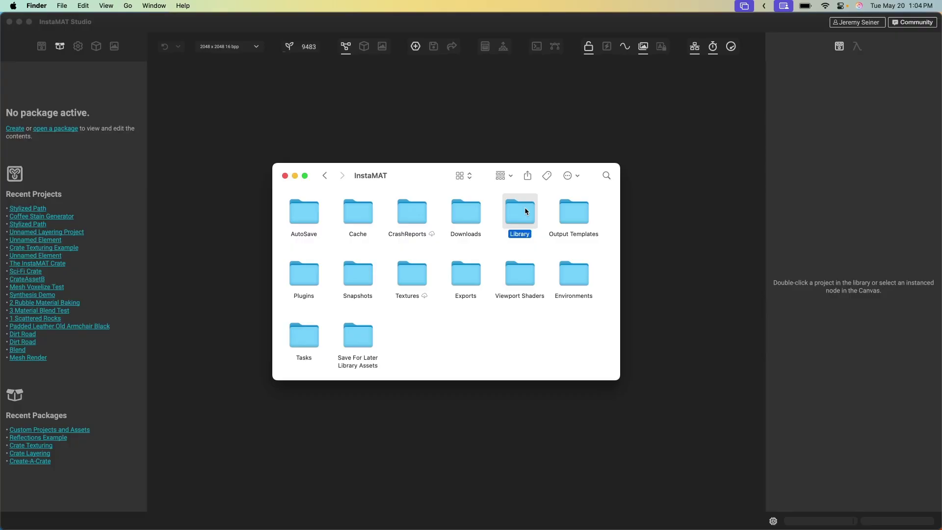
Open Library and drag Custom Projects and Assets.IMP from the desktop into it.
double_click(520, 213)
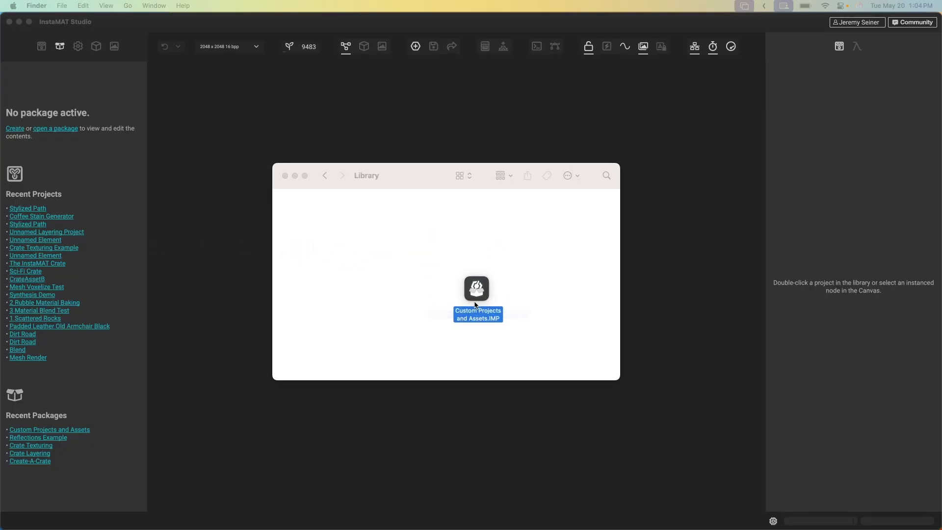
drag(5, 279, 405, 262)
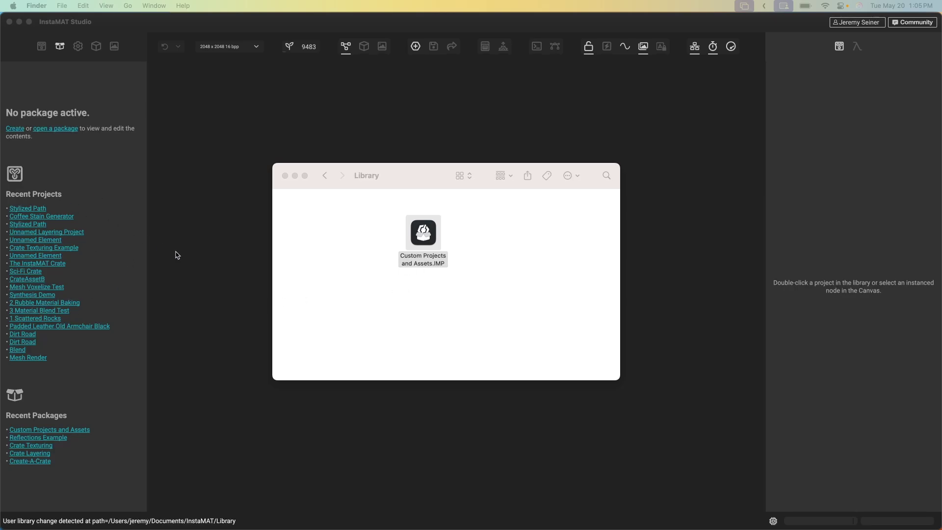
Back in InstaMAT Studio, open the asset library and scroll down to My Assets.
click(226, 123)
click(40, 49)
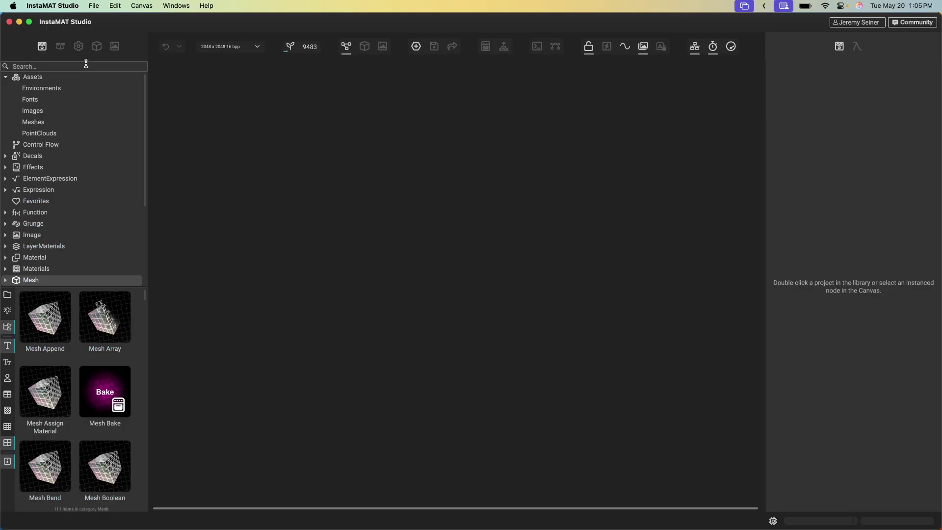
scroll(78, 140, down, 1)
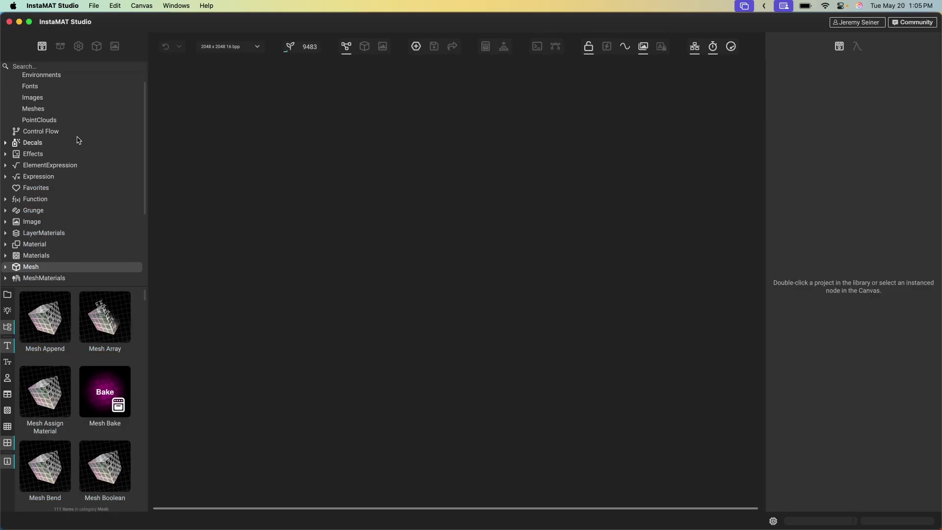
scroll(79, 140, down, 2)
scroll(79, 141, down, 2)
scroll(77, 140, down, 1)
scroll(77, 140, down, 1)
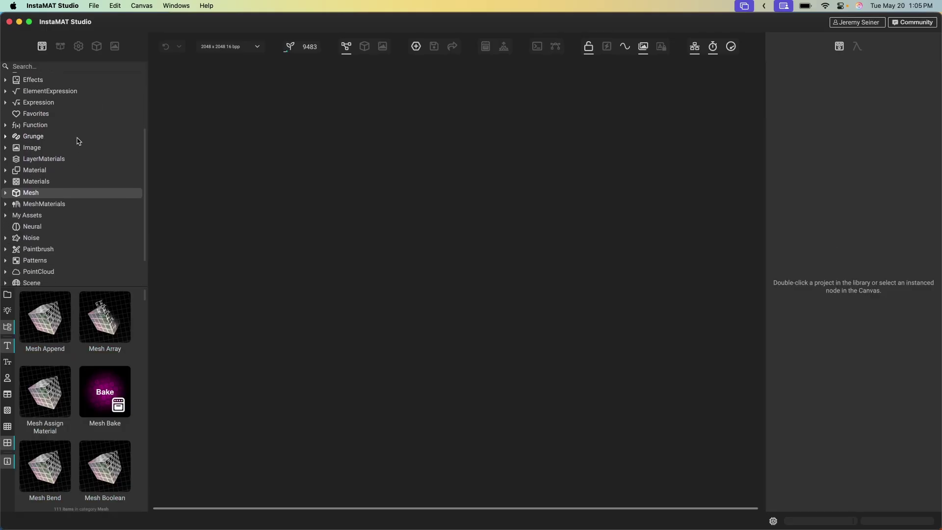
Filter My Assets to Materials and back to all, then open the Stylized Path material.
click(35, 216)
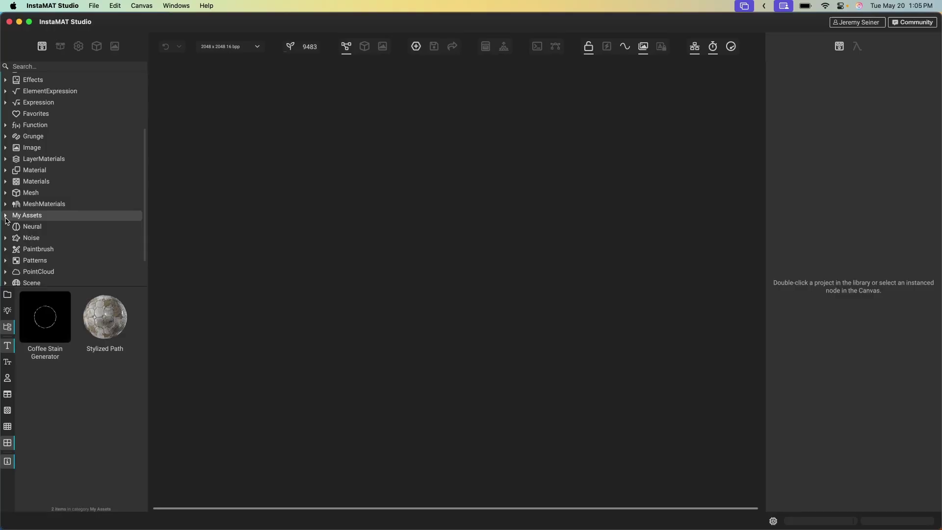
click(6, 216)
scroll(47, 223, down, 1)
click(40, 213)
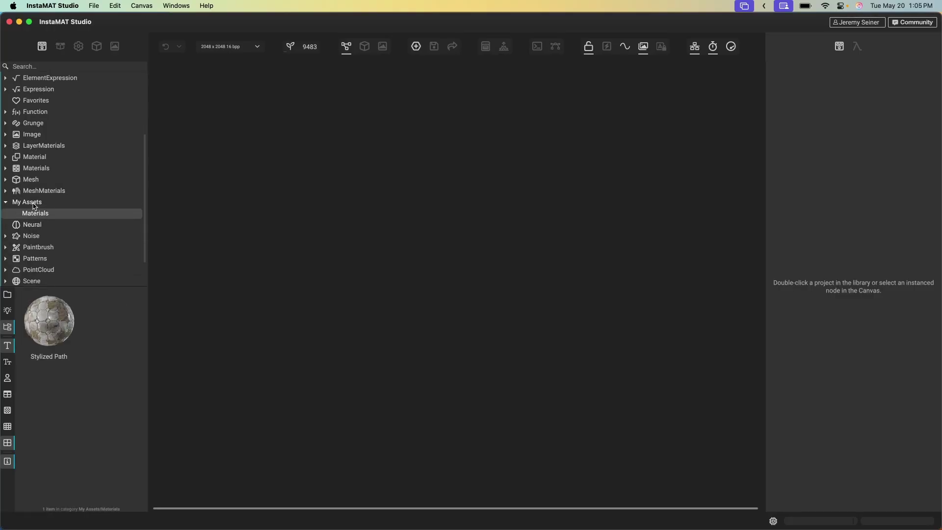
click(35, 203)
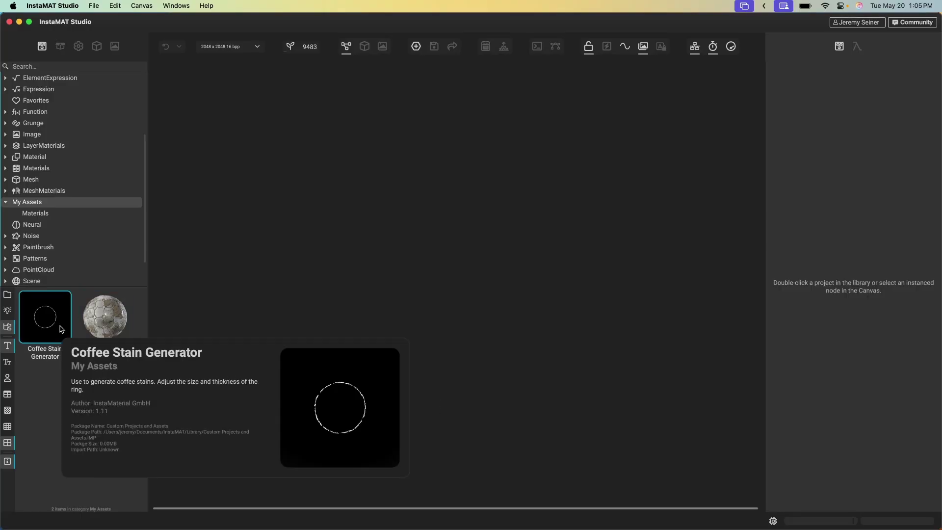
double_click(102, 314)
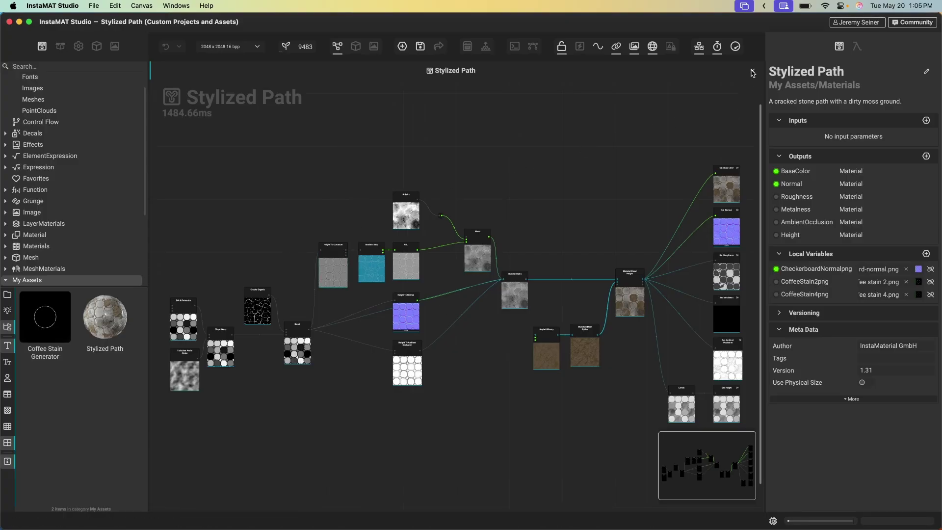
Close Stylized Path and create a blank Material Layering project without a template.
key(super+w)
click(416, 46)
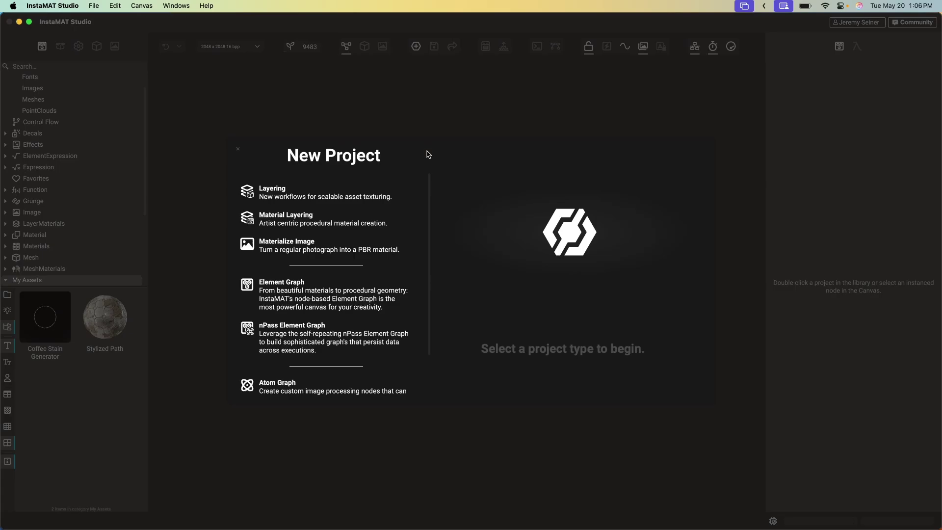
click(299, 218)
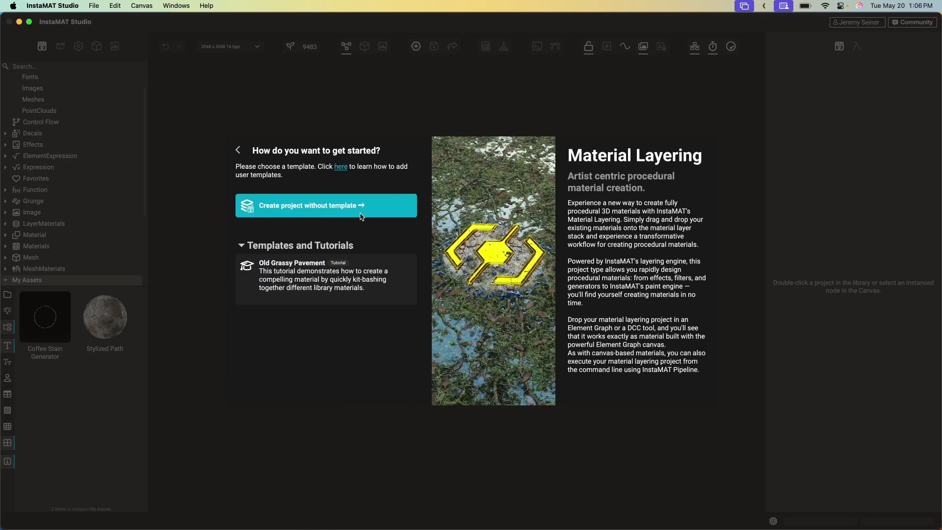
click(361, 214)
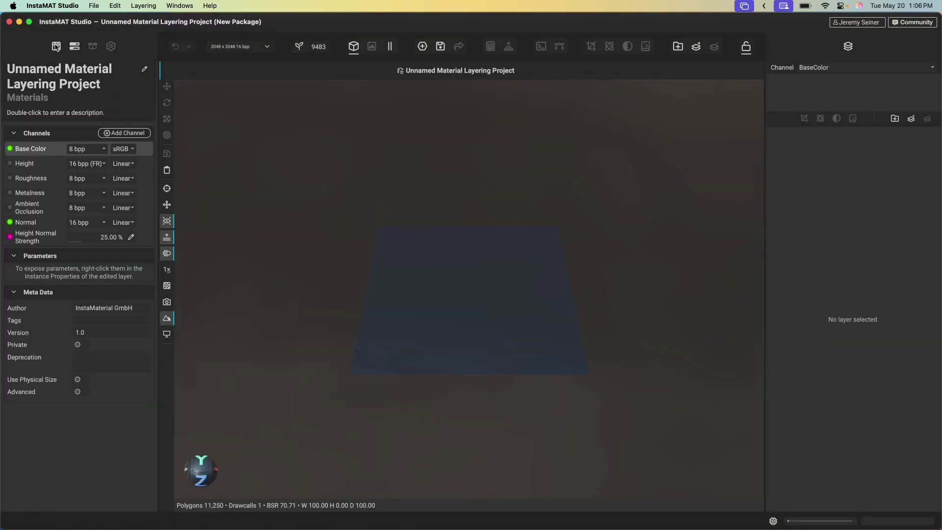
Layer Stylized Path onto the plane from the asset library, then close the project discarding changes.
click(56, 47)
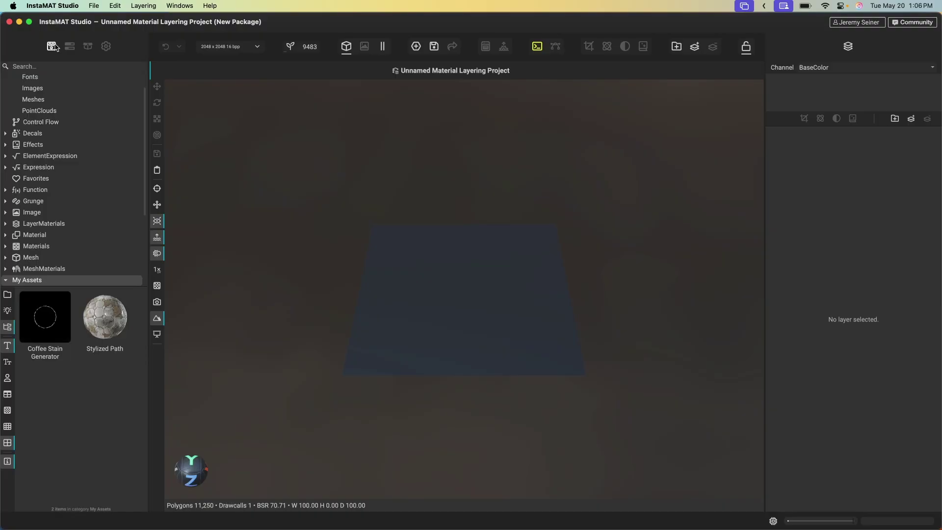
drag(104, 317, 421, 320)
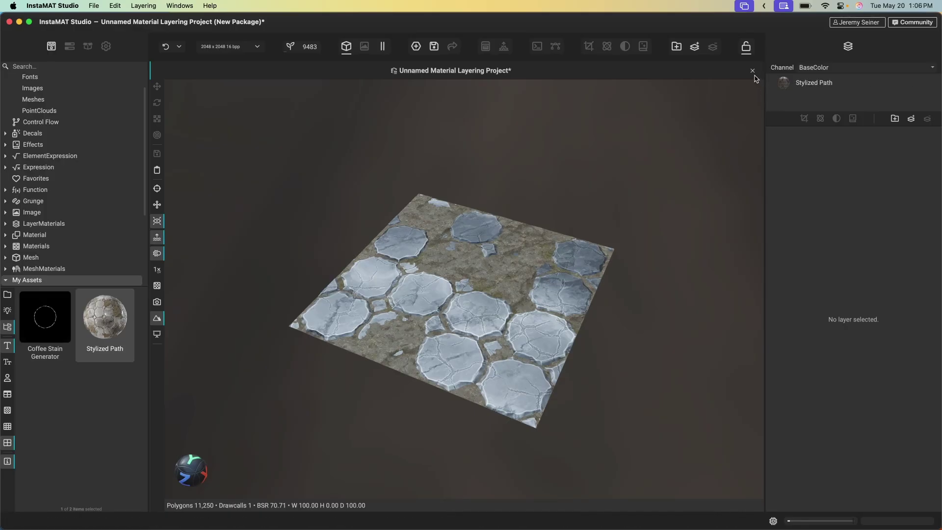
click(753, 71)
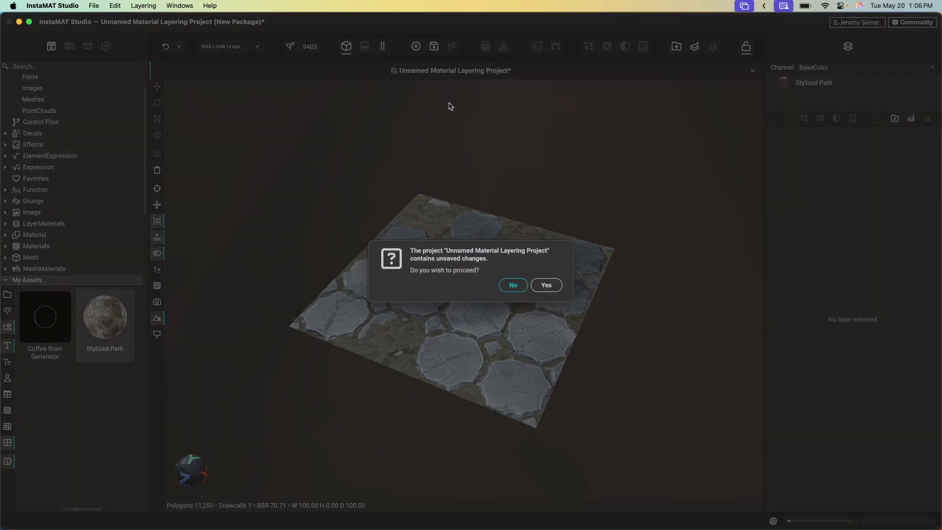
click(546, 276)
Browse the library's Images category for the Coffee Stain images, then bring up the New Project chooser.
scroll(91, 207, up, 2)
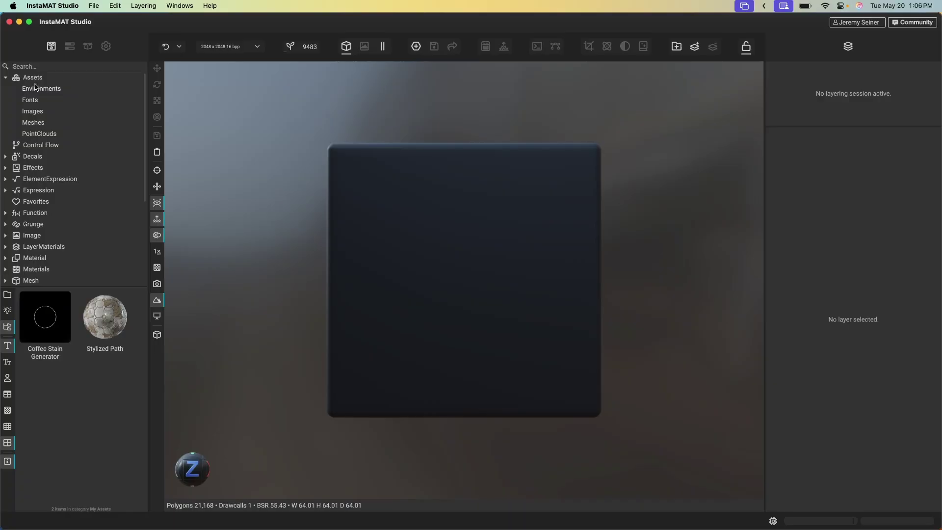
click(33, 111)
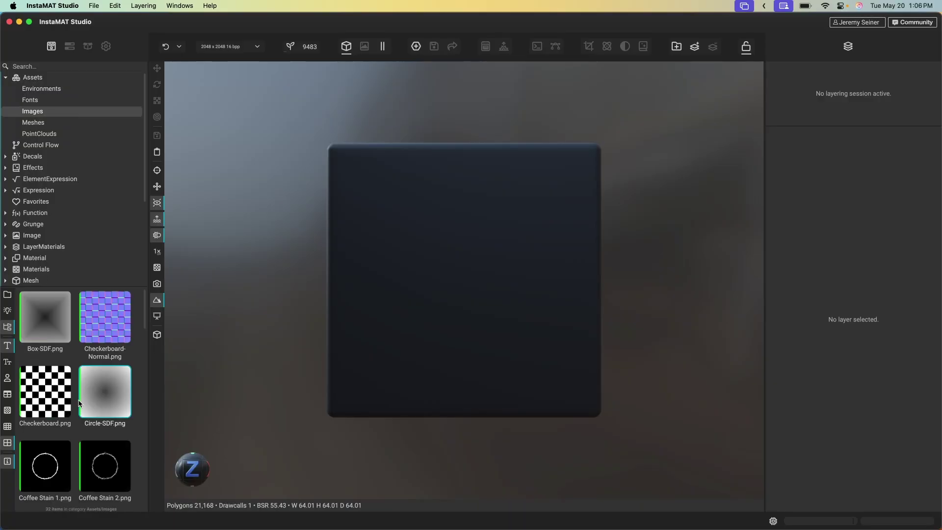
scroll(73, 380, down, 1)
scroll(73, 380, down, 5)
scroll(72, 392, up, 3)
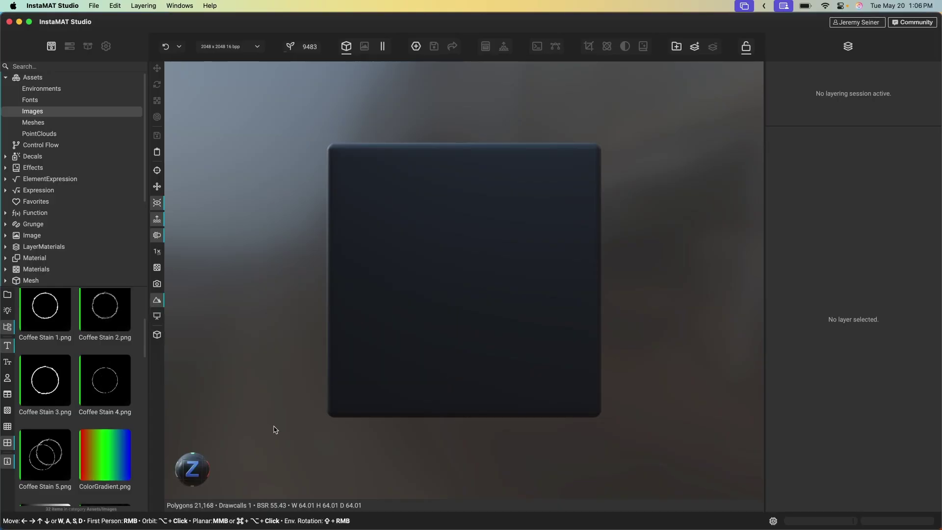
click(416, 48)
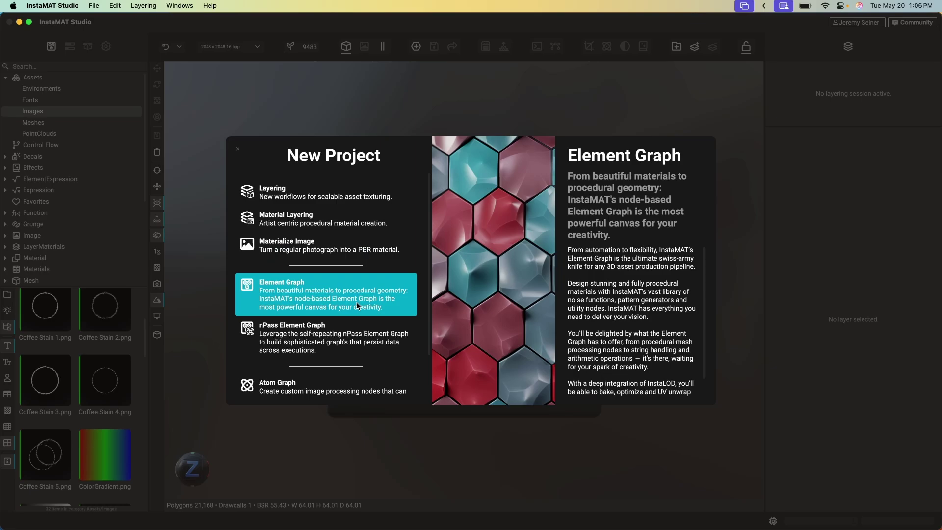
Create an empty Element Graph project and add a Blend node via the 'blen' search.
click(360, 307)
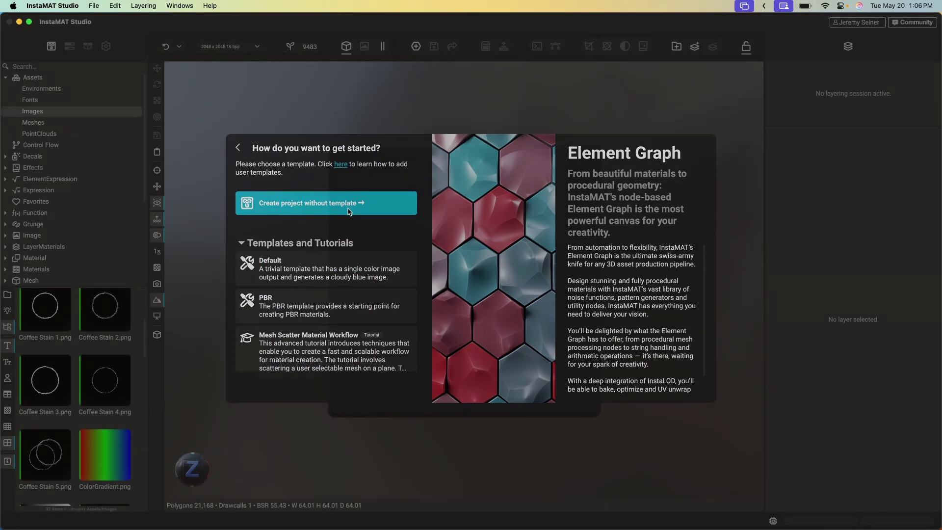
click(350, 206)
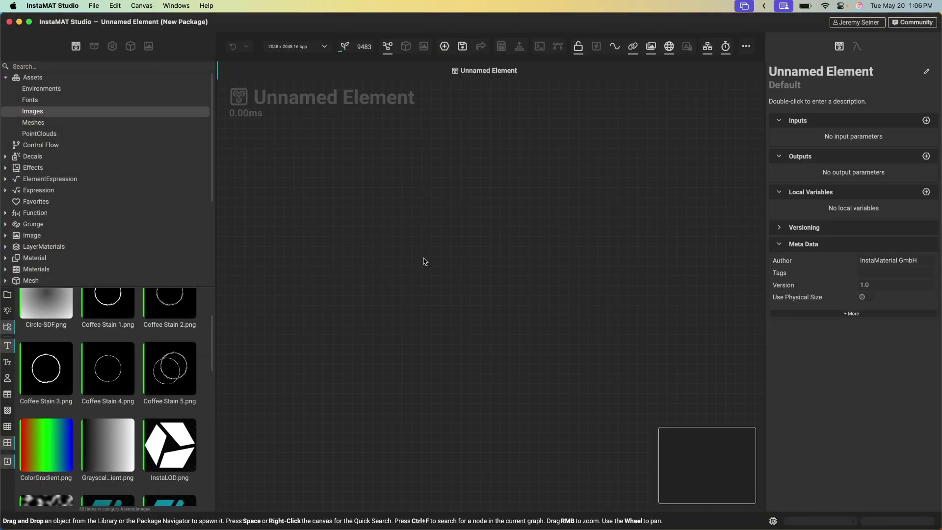
key(space)
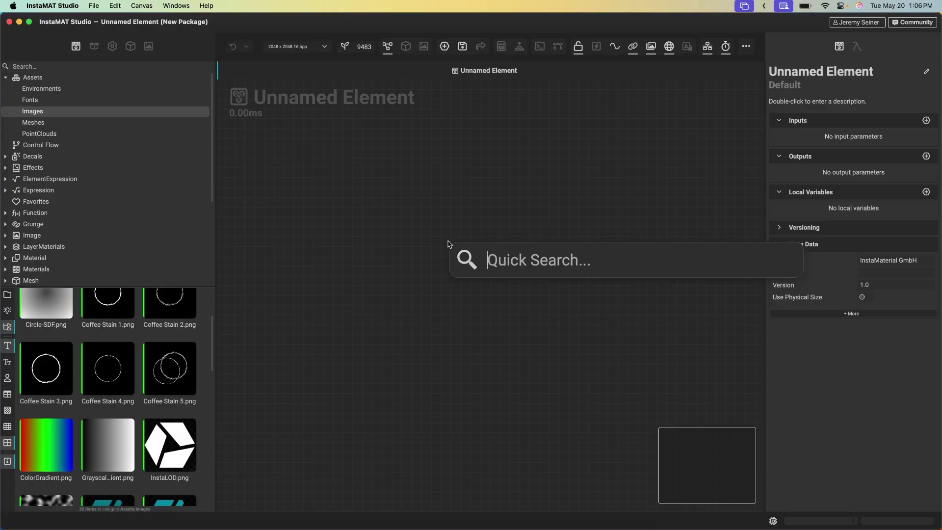
text(blen)
key(Return)
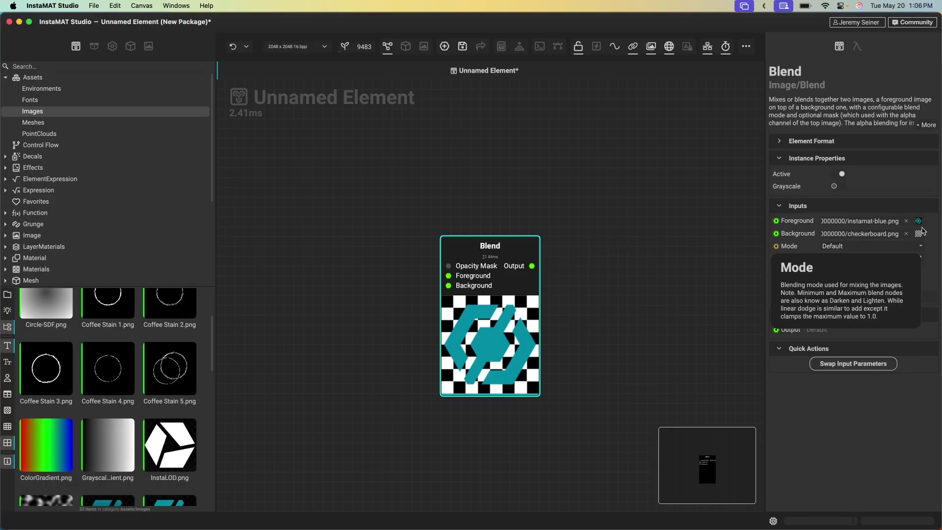
mouse_move(919, 222)
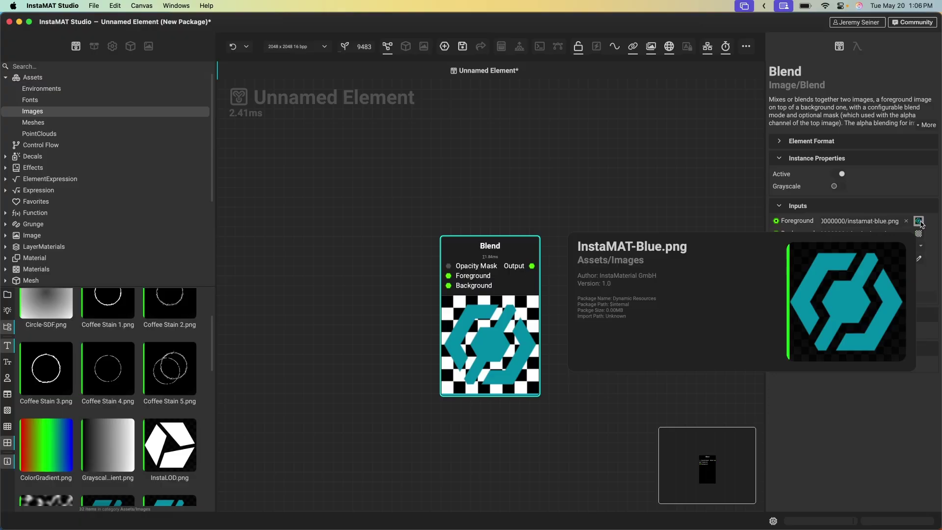
Set the Blend node's foreground image to Coffee Stain 1.png.
click(920, 222)
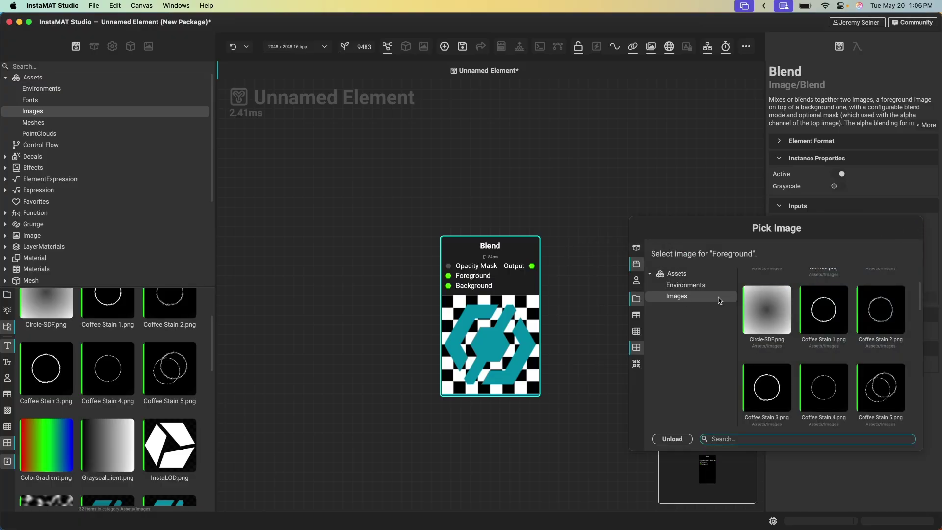
click(829, 312)
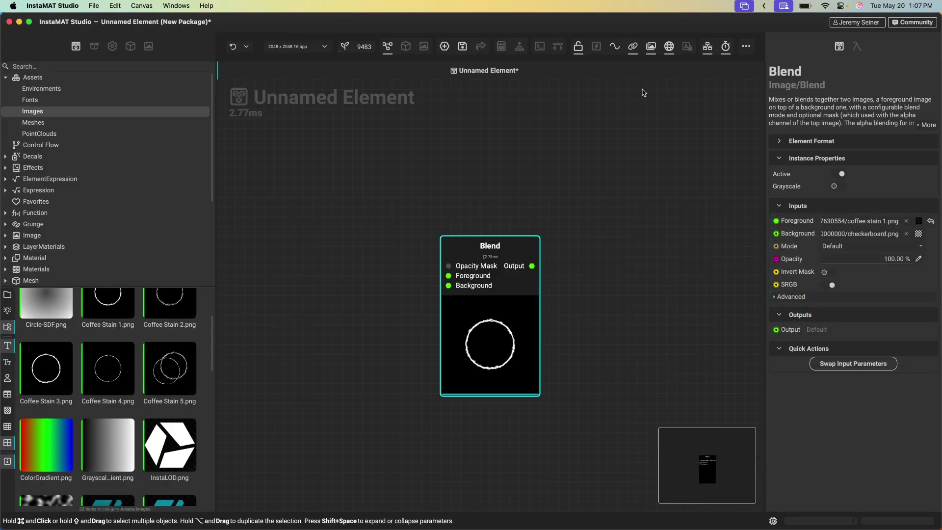
click(633, 46)
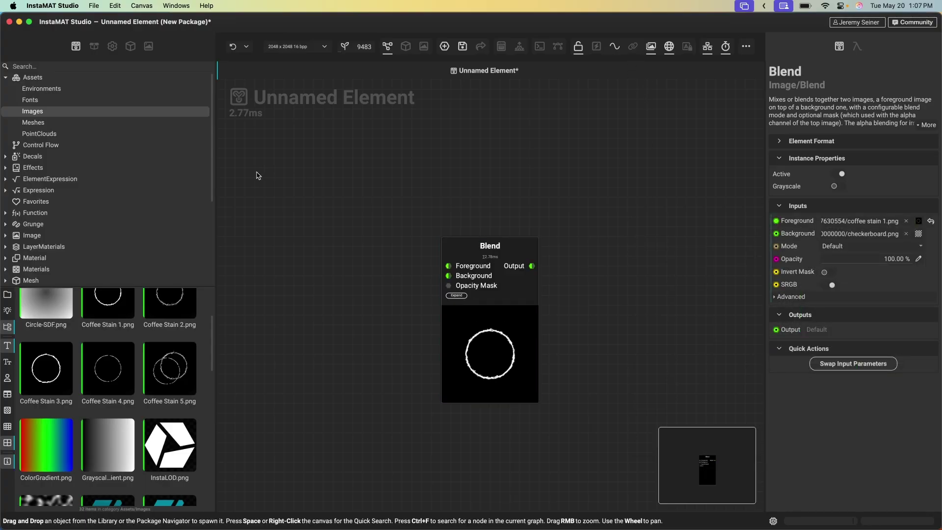
Find Coffee Stain Generator in My Assets via 'coffe' and drop it left of the Blend node.
scroll(138, 179, down, 3)
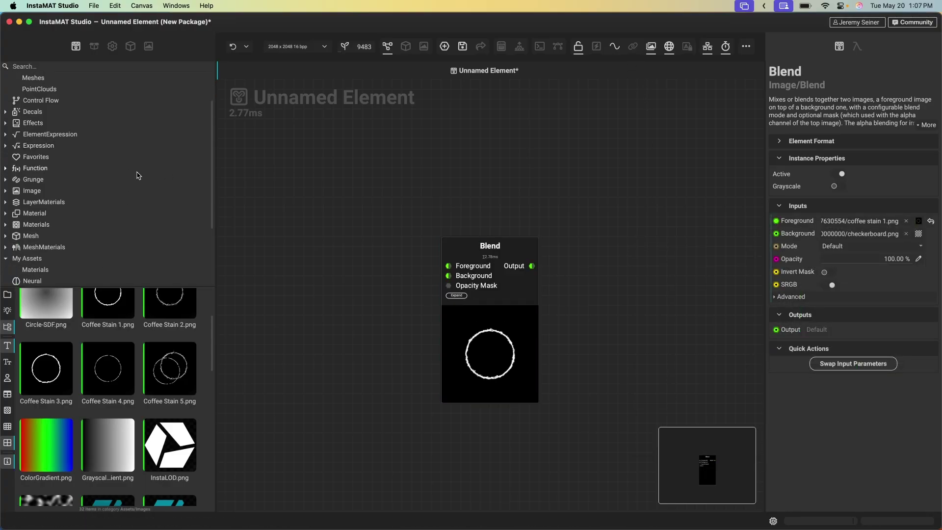
scroll(101, 202, down, 3)
scroll(100, 203, down, 2)
click(101, 204)
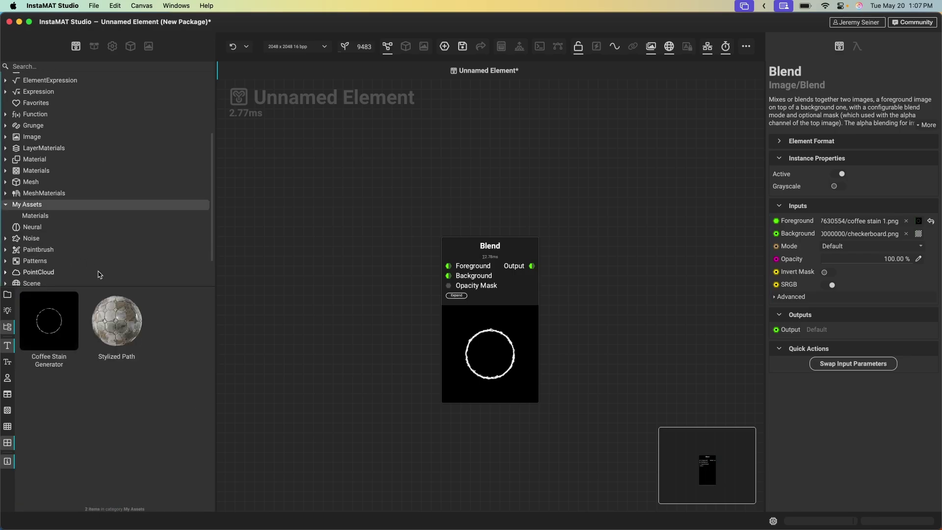
click(74, 67)
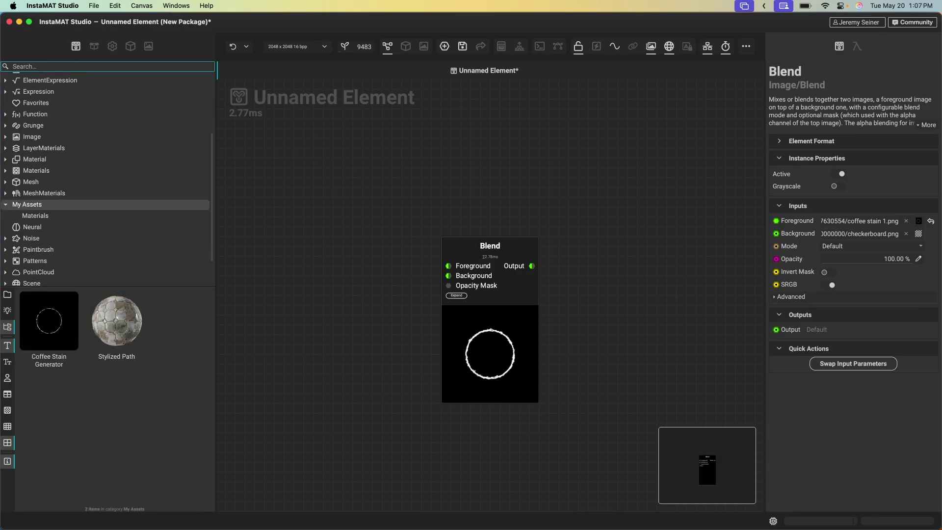
text(coffe)
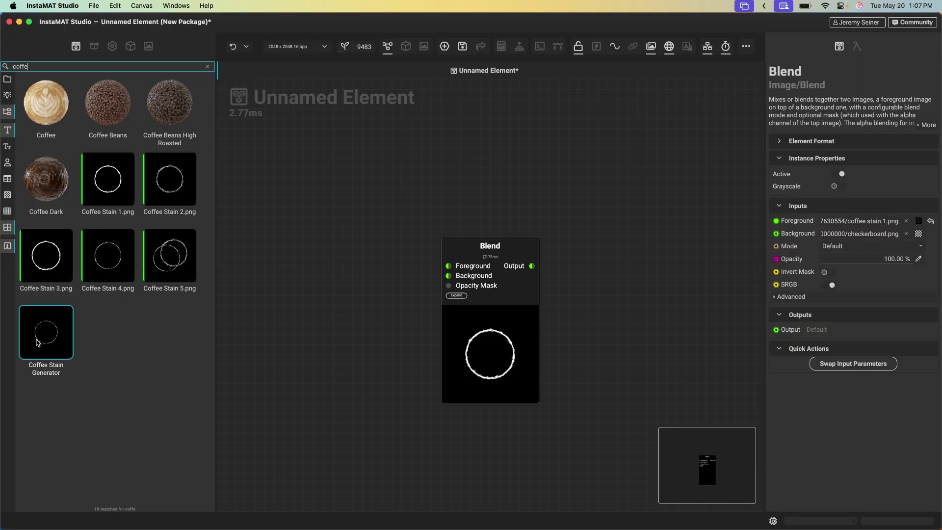
click(54, 331)
mouse_move(54, 330)
mouse_down()
mouse_move(352, 253)
mouse_move(316, 236)
mouse_up()
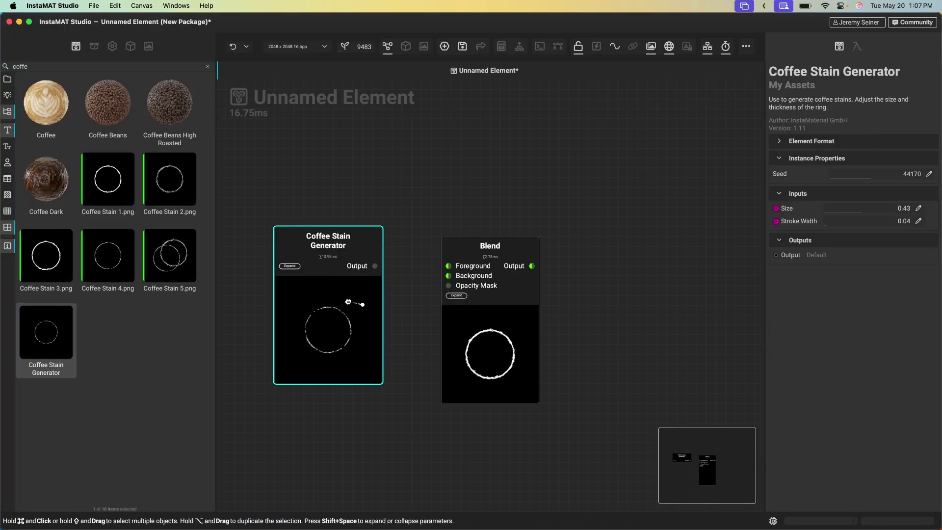
click(394, 333)
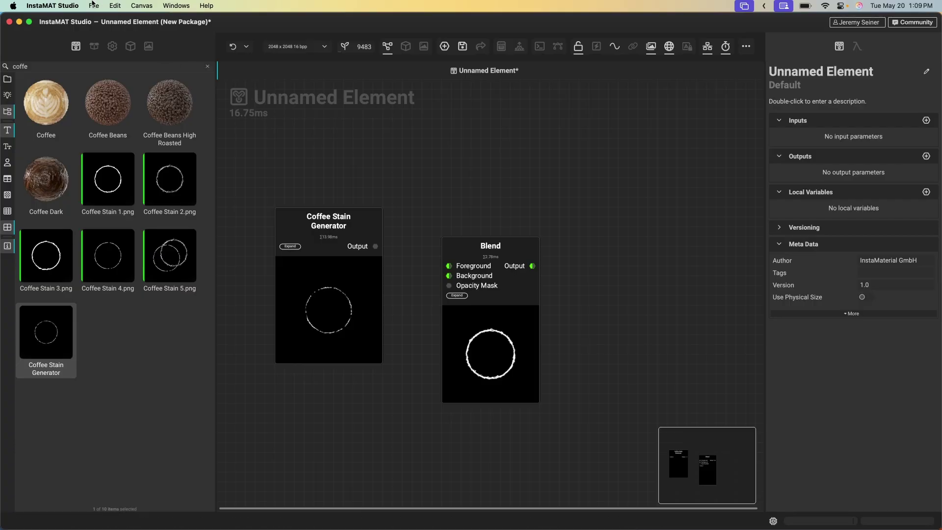
click(92, 4)
click(50, 36)
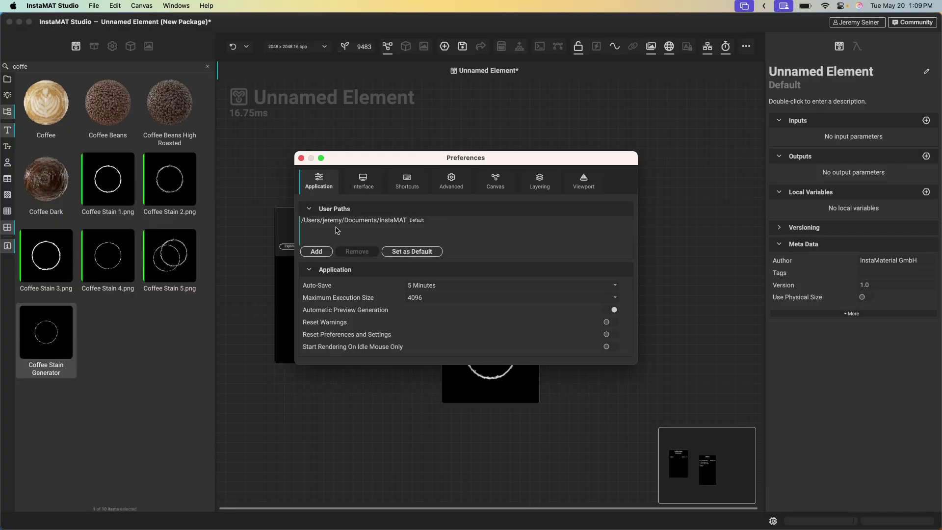
click(301, 158)
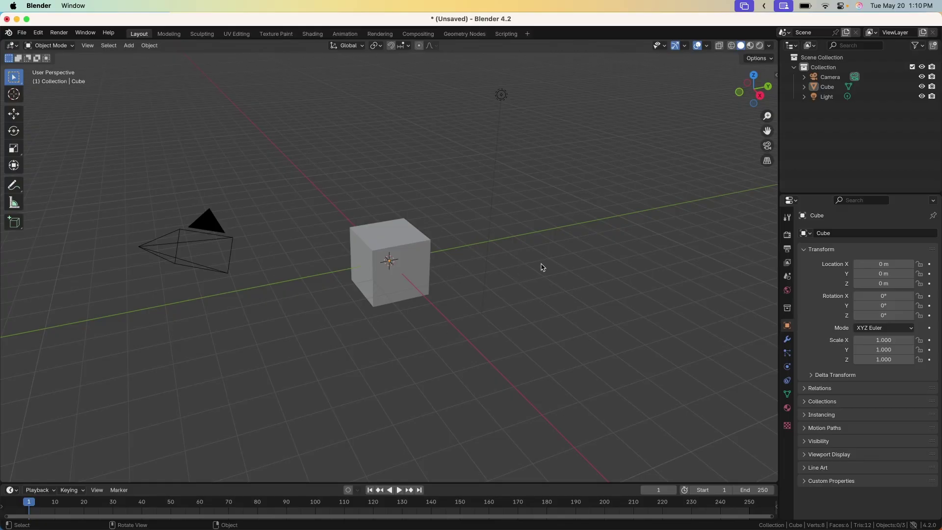
Open Blender's InstaMAT sidebar tab, widen the panel, and show the add-on's Settings.
key(n)
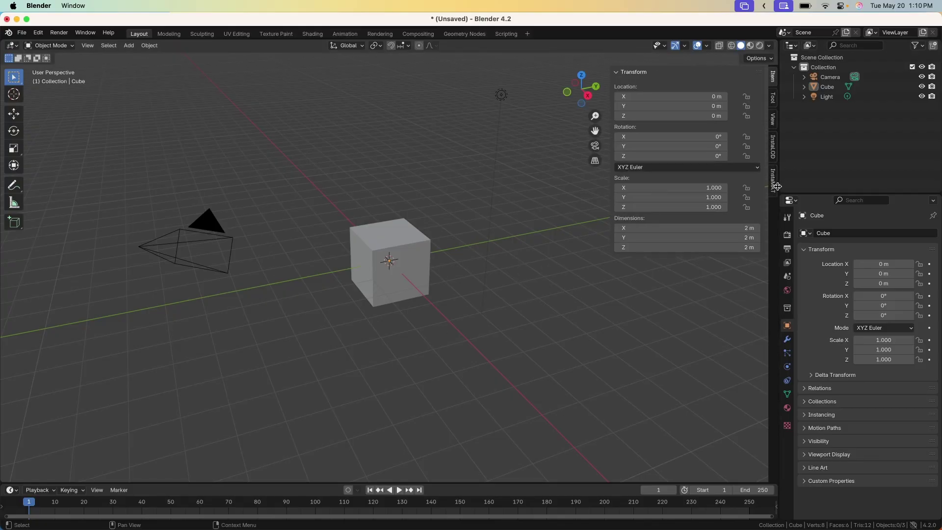
click(773, 184)
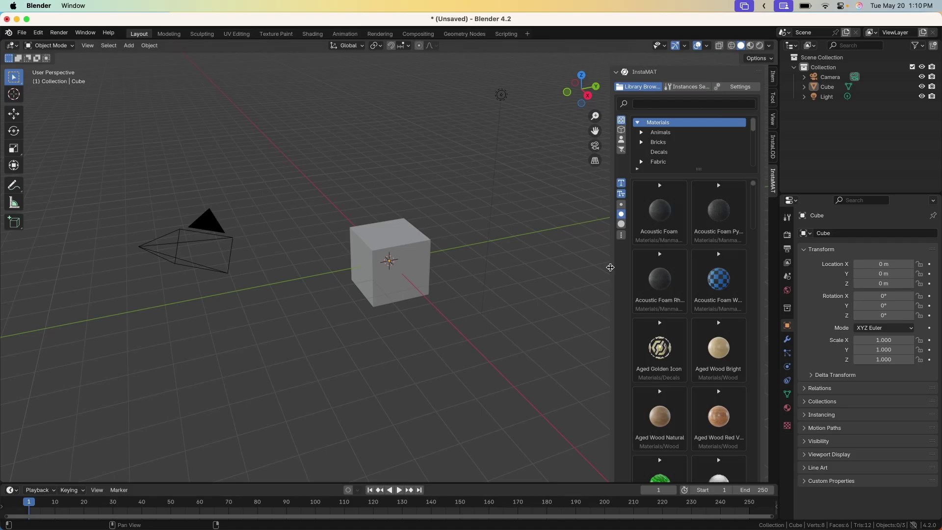
drag(610, 268, 481, 269)
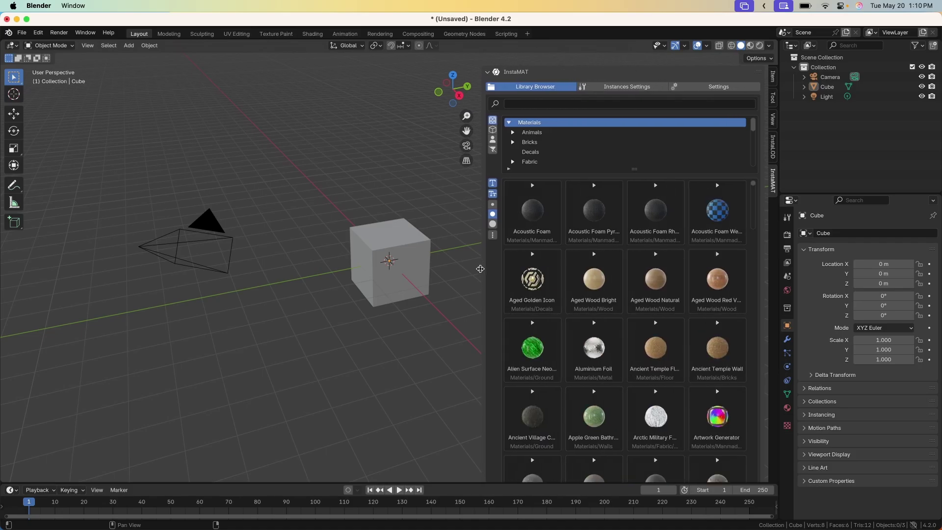
click(716, 89)
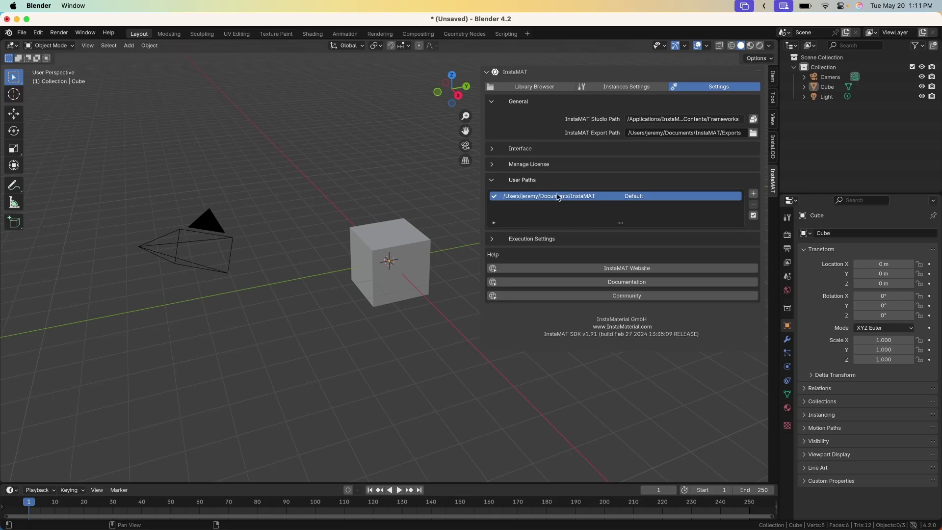
Switch the InstaMAT browser to My Assets, preview Coffee Stain Generator, then show Stylized Path's details.
click(545, 89)
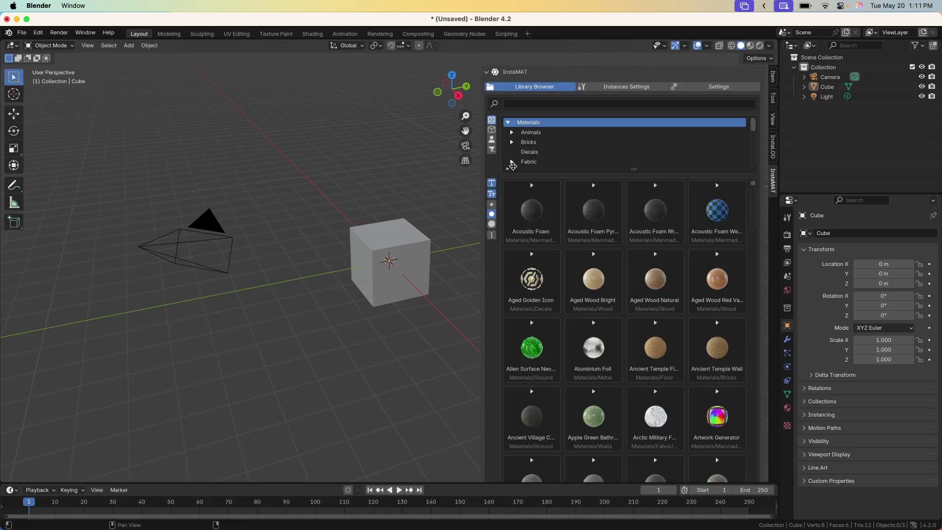
click(493, 141)
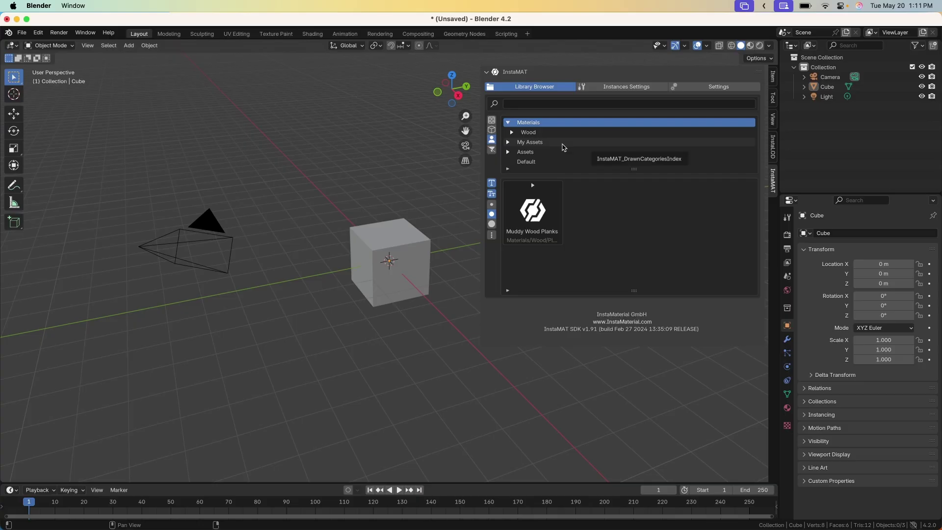
click(542, 146)
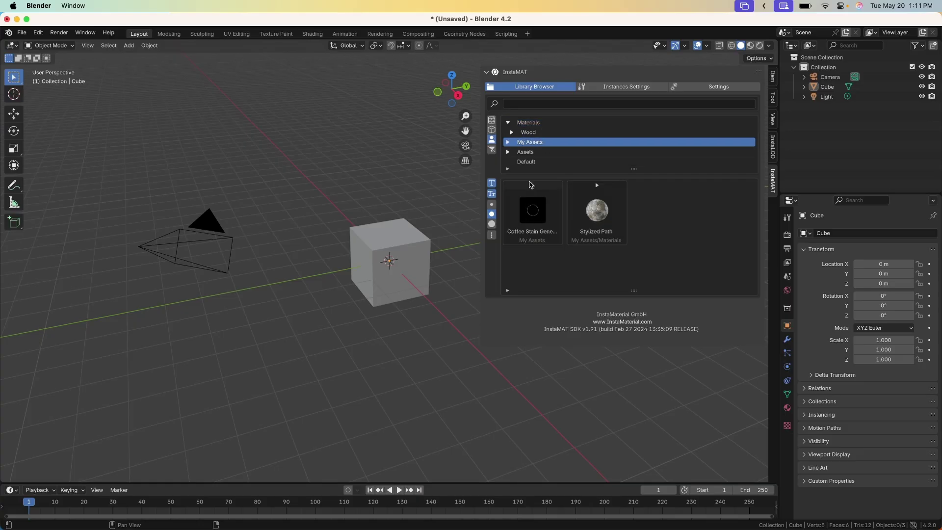
click(531, 186)
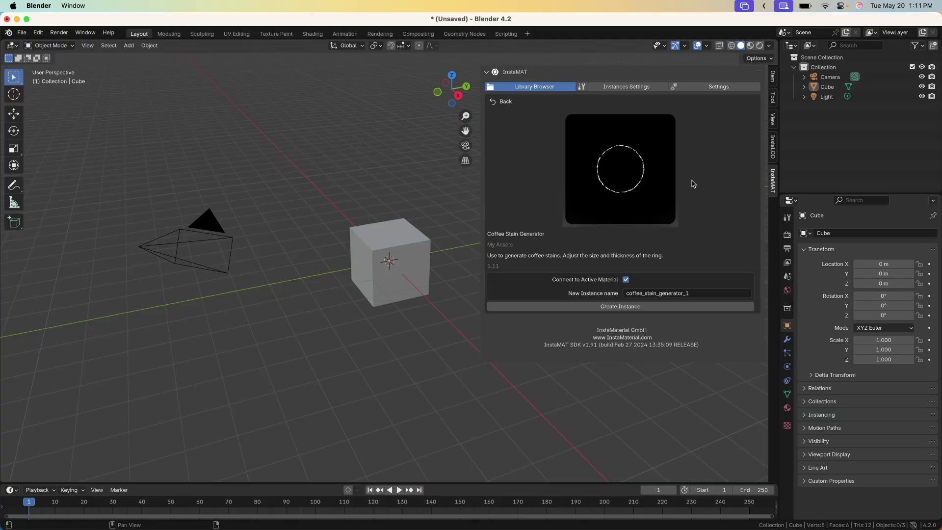
click(500, 102)
click(597, 206)
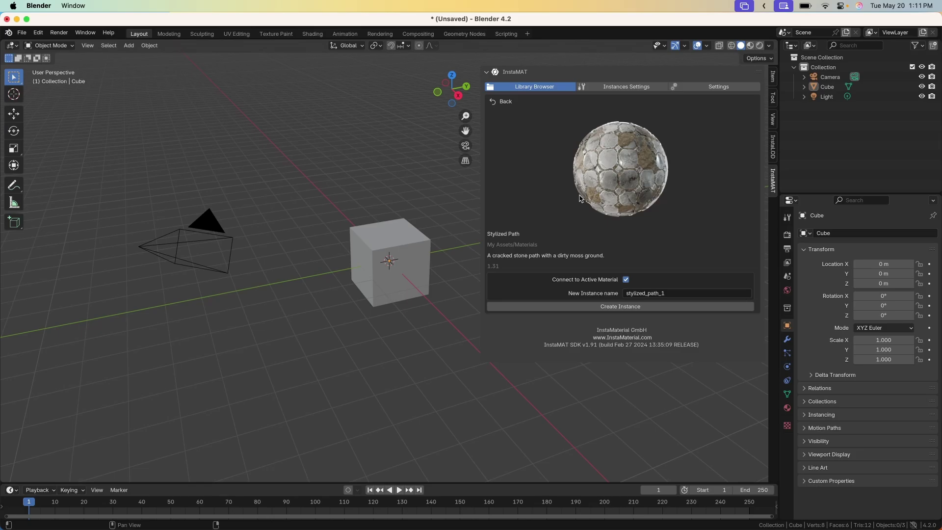
Go back from the Stylized Path details to the My Assets listing.
click(492, 104)
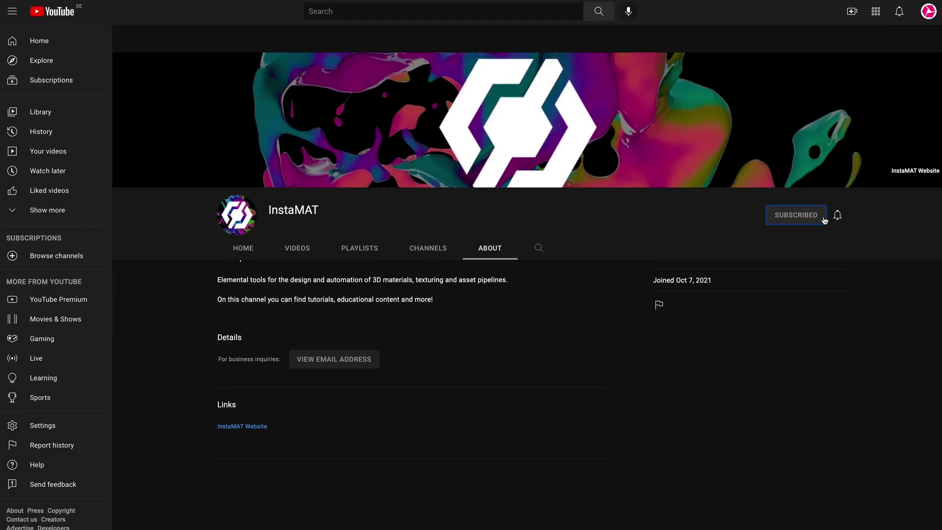
Set the InstaMAT YouTube channel bell to All, then follow InstaMAT on Twitter with notifications on.
click(839, 217)
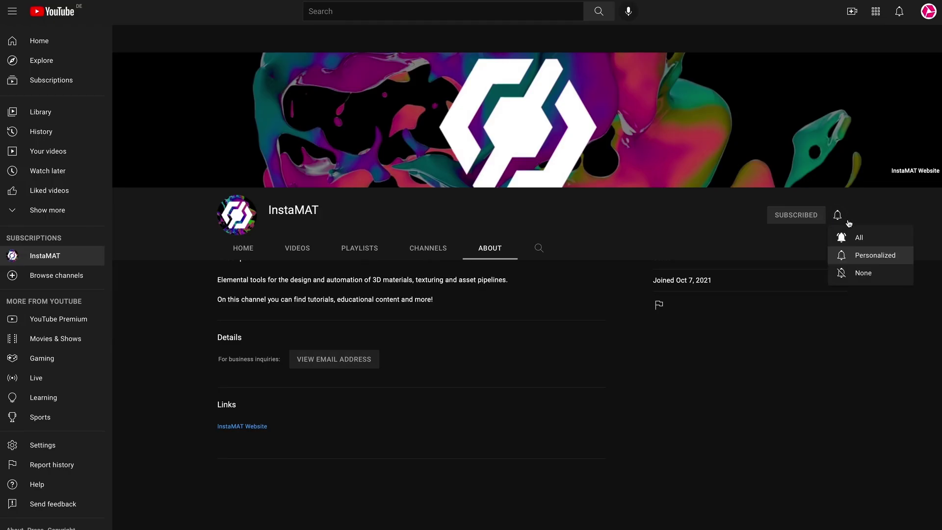
click(869, 238)
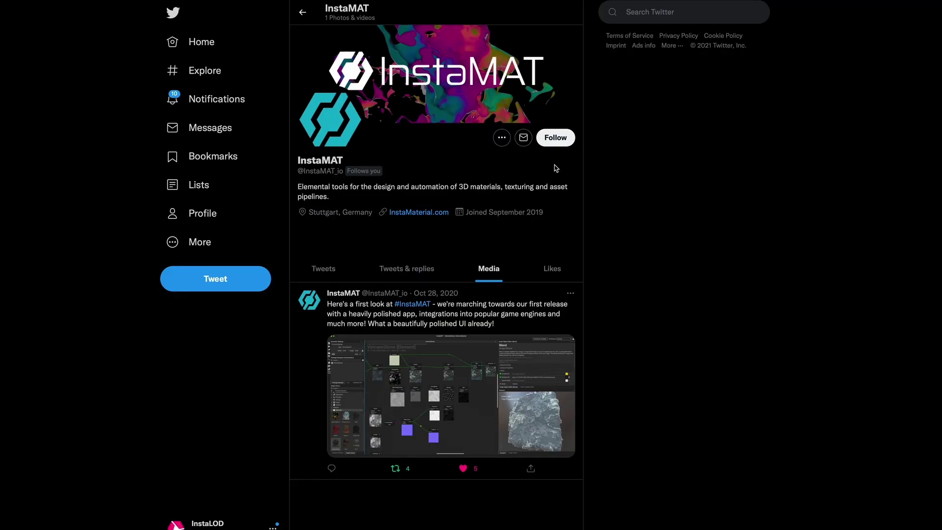
click(554, 141)
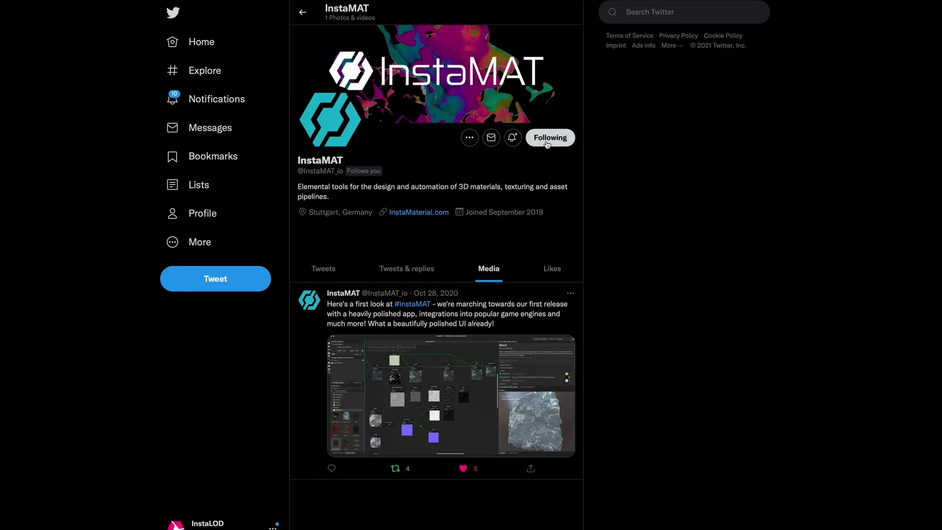
click(514, 138)
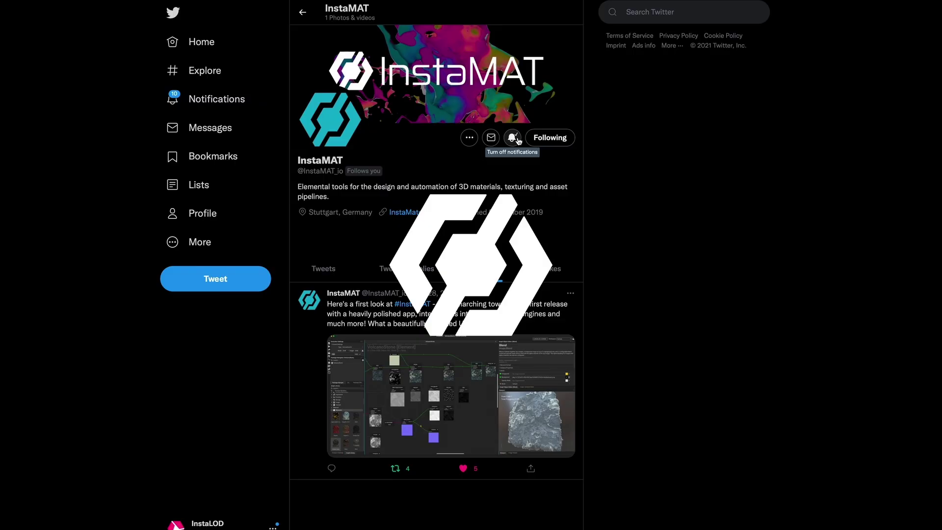